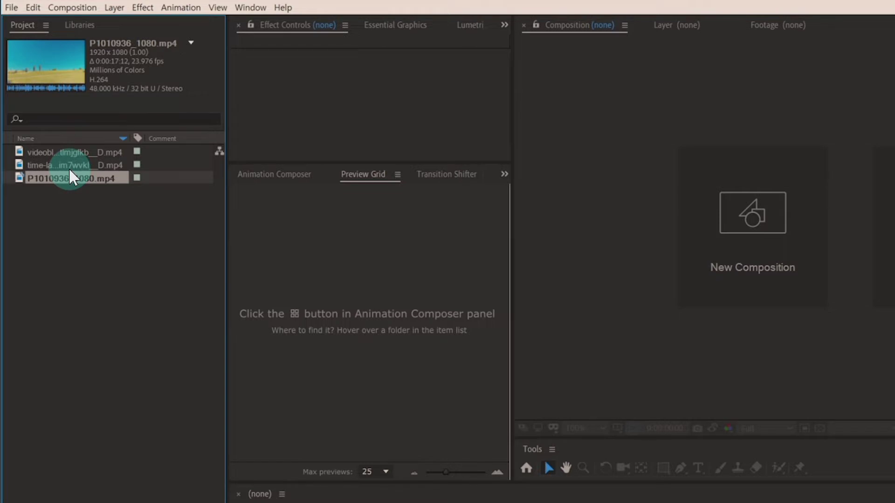
# - Compare the imported sunset and time-lapse sky clips in the project by their thumbnails and details
pyautogui.click(69, 167)
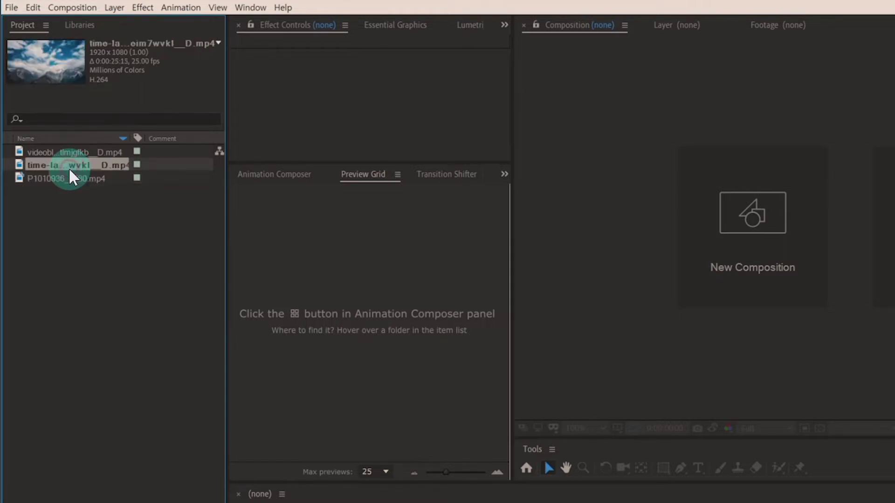
pyautogui.click(42, 153)
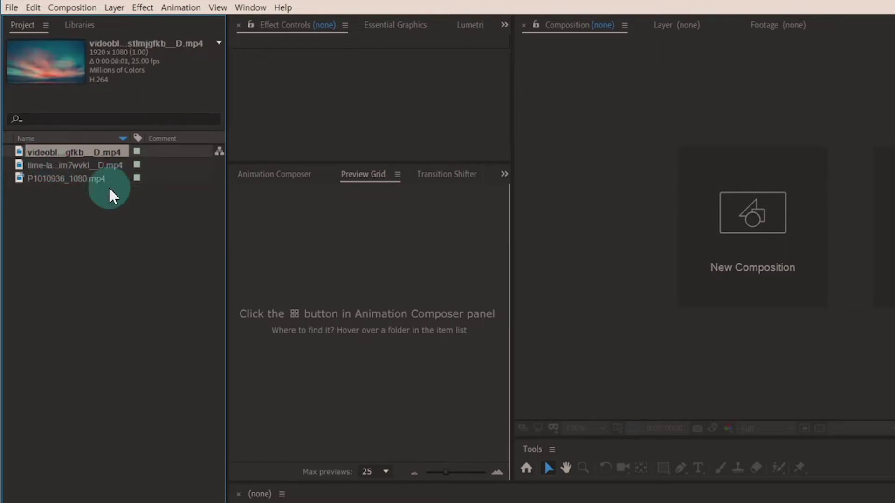
pyautogui.click(73, 165)
pyautogui.click(56, 153)
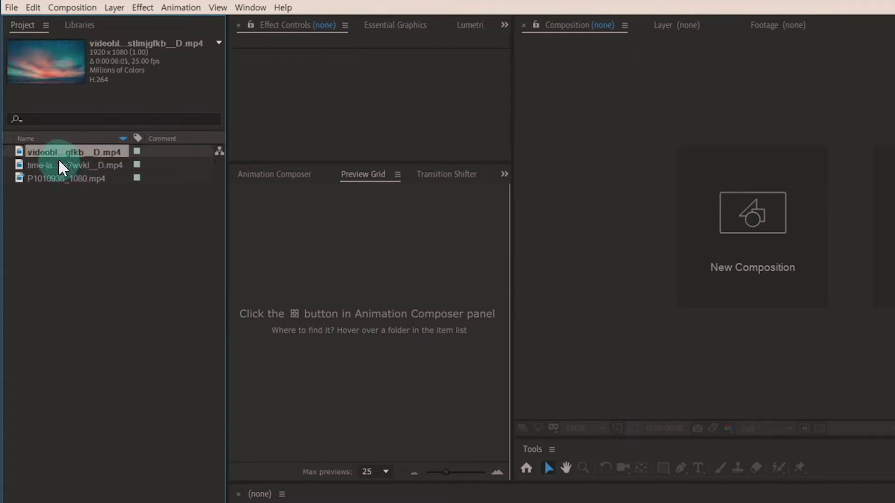
pyautogui.click(58, 164)
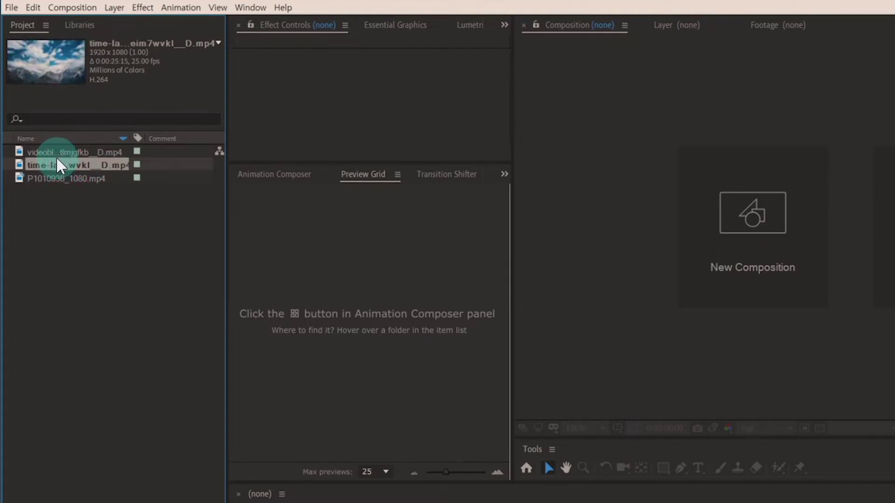
pyautogui.click(54, 152)
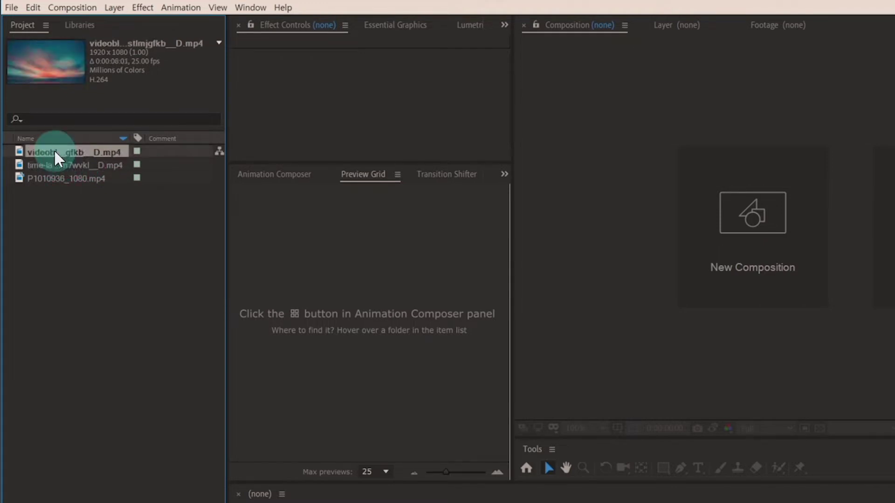
# - Create a new composition from the P1010936_1080.mp4 clip
pyautogui.click(73, 178)
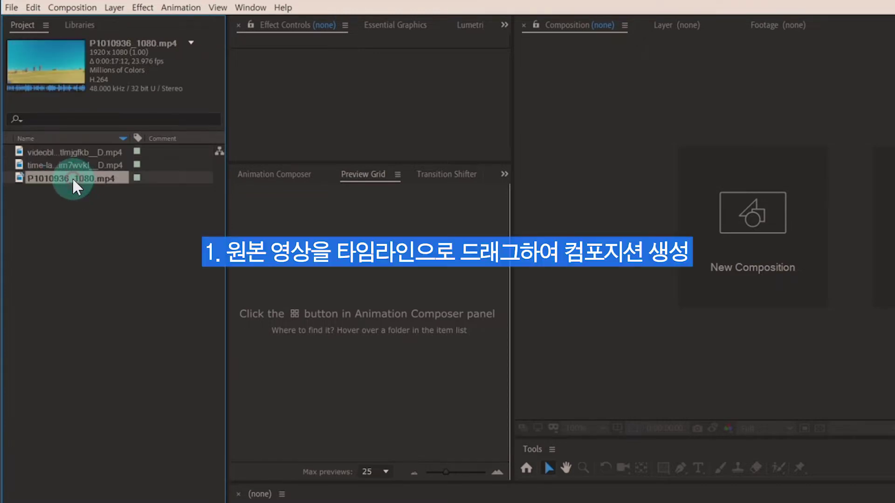
pyautogui.moveTo(72, 177); pyautogui.dragTo(356, 502)
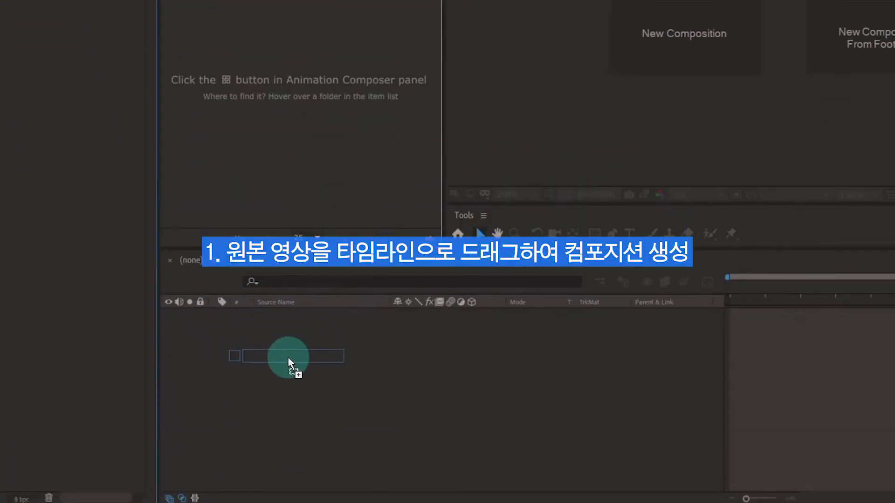
pyautogui.moveTo(288, 357); pyautogui.dragTo(287, 356)
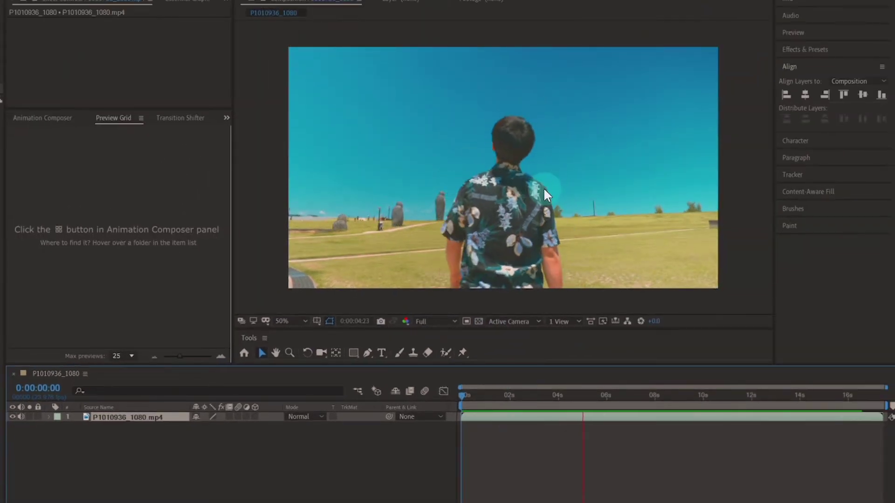
# - Play through the footage and set the current time to 0:00:08:14, where the man's raised fist overlaps the statue
pyautogui.click(660, 387)
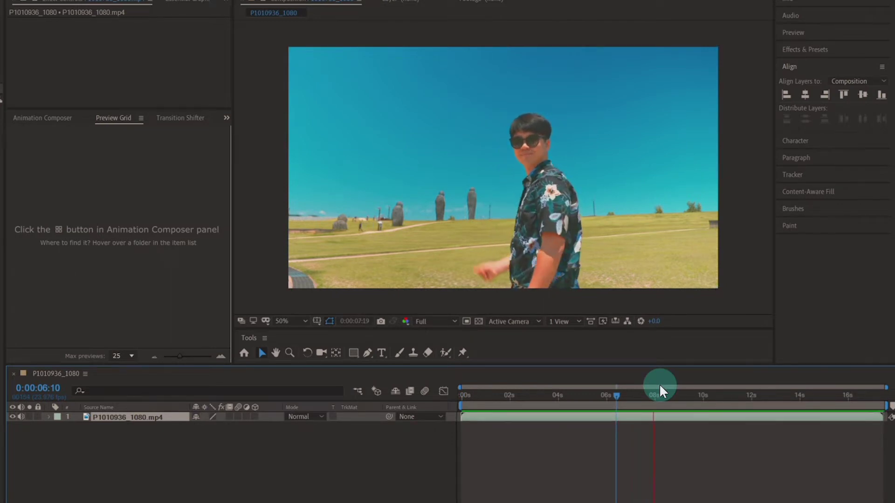
pyautogui.click(543, 241)
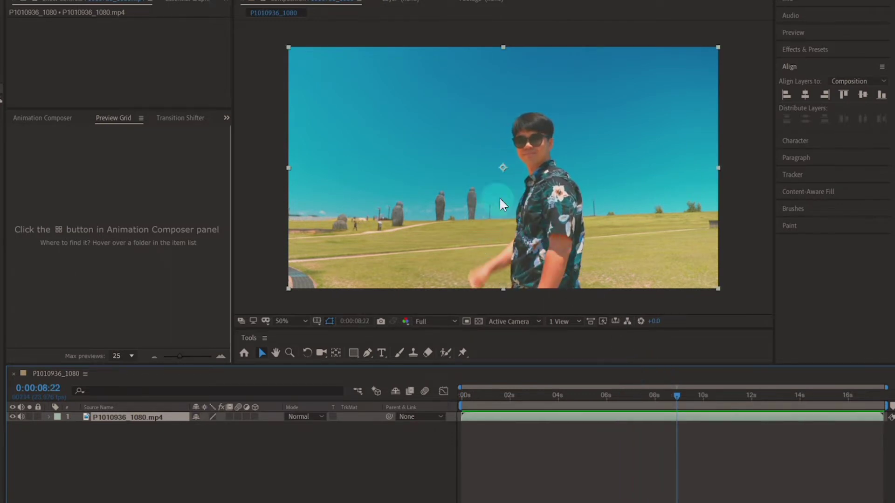
pyautogui.press('pageup')
pyautogui.press('pageup')
pyautogui.press('pageup')
pyautogui.press('pageup')
pyautogui.press('pageup')
pyautogui.press('pageup')
pyautogui.press('pageup')
pyautogui.press('pageup')
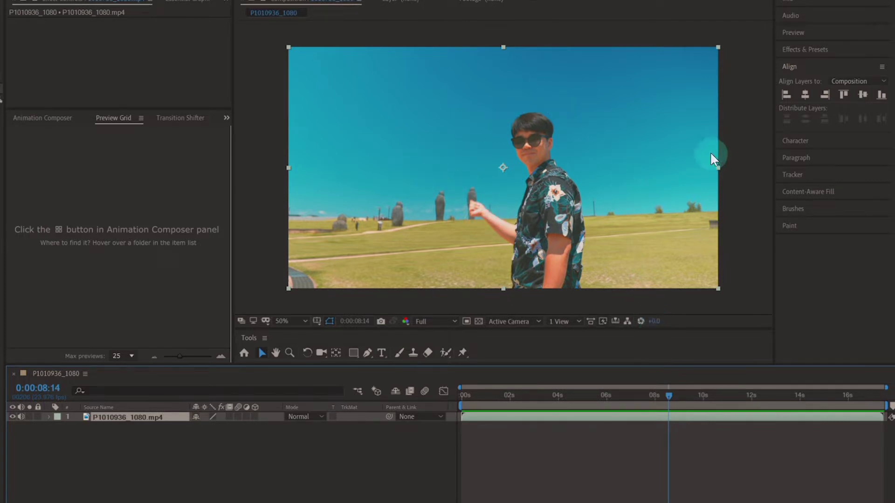
pyautogui.click(458, 367)
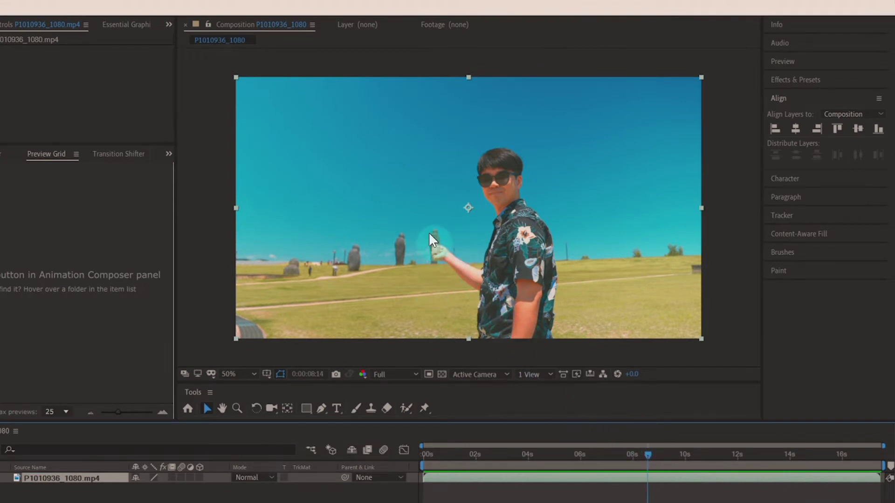
# - Open the P1010936_1080.mp4 layer in its own Layer viewer and compare it with the composition view
pyautogui.doubleClick(378, 162)
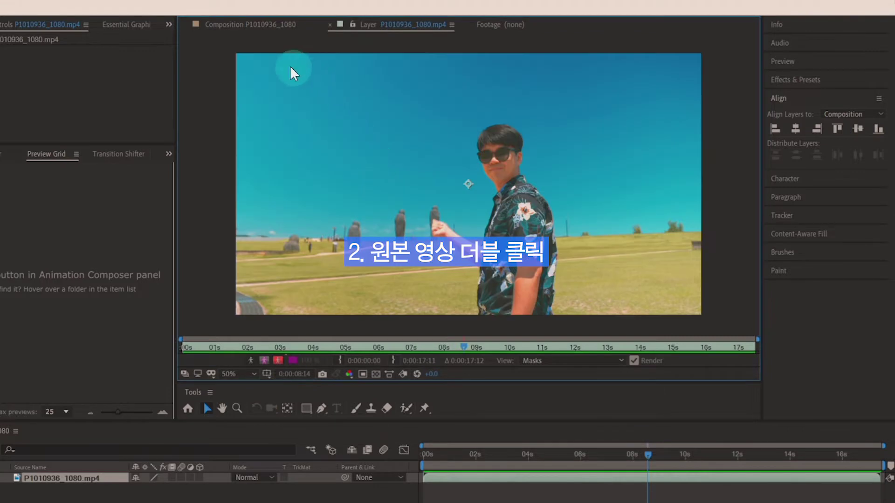
pyautogui.click(207, 24)
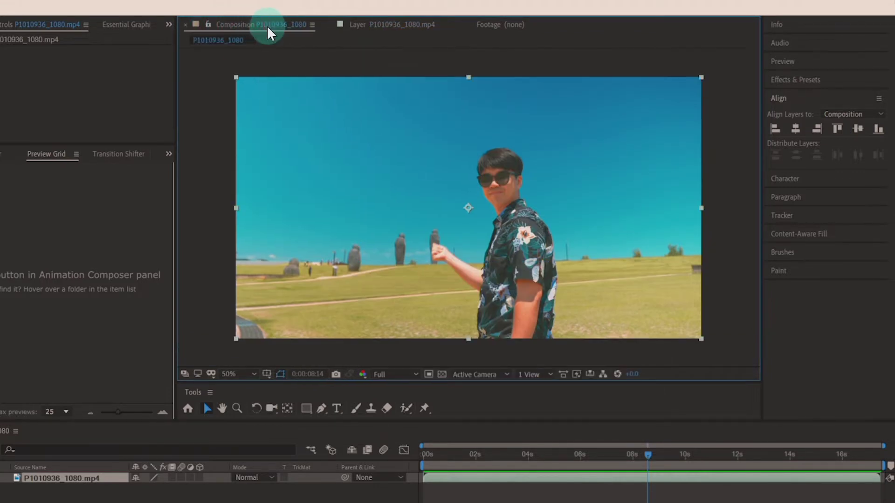
pyautogui.click(382, 25)
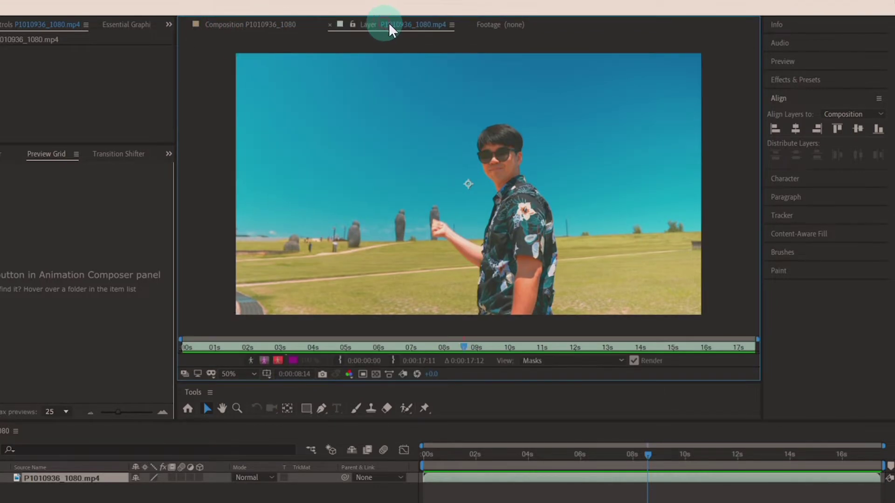
pyautogui.click(405, 23)
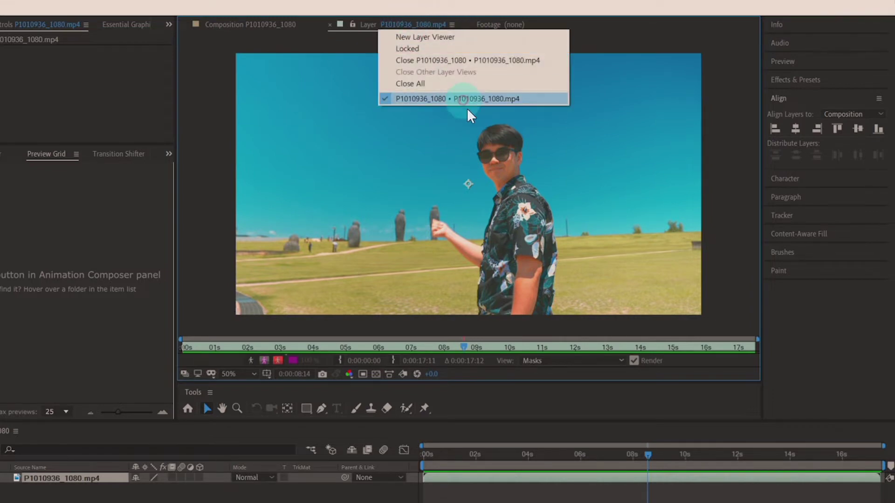
pyautogui.click(619, 1)
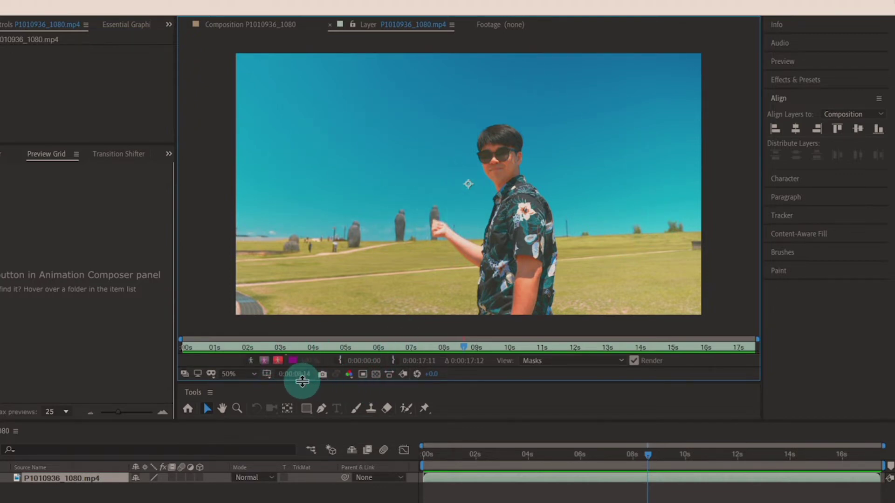
# - Select the sky with the Roto Brush, using a rough horizontal stroke across it behind the man
pyautogui.click(414, 407)
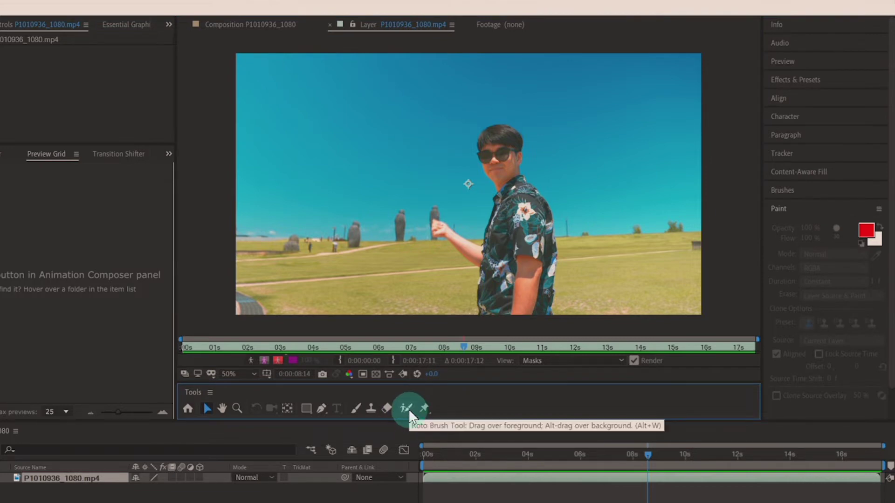
pyautogui.click(407, 409)
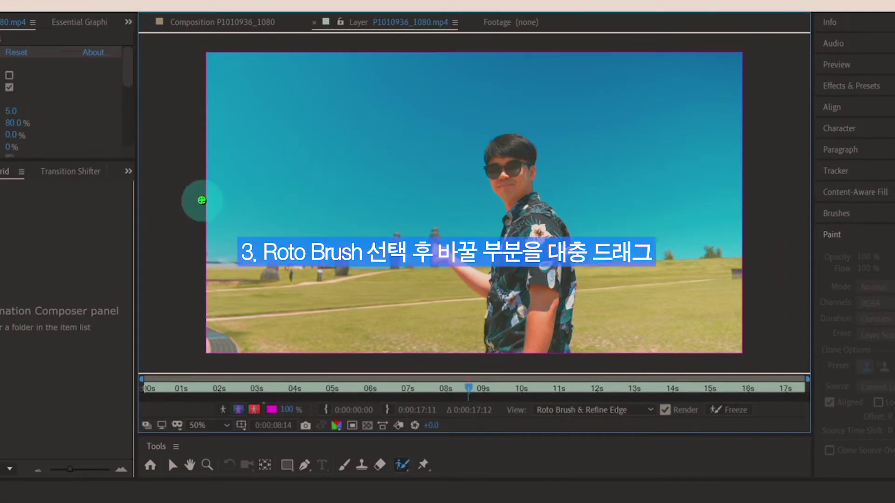
pyautogui.moveTo(312, 183)
pyautogui.mouseDown()
pyautogui.moveTo(424, 115)
pyautogui.moveTo(519, 96)
pyautogui.moveTo(555, 107)
pyautogui.moveTo(618, 156)
pyautogui.moveTo(692, 183)
pyautogui.mouseUp()
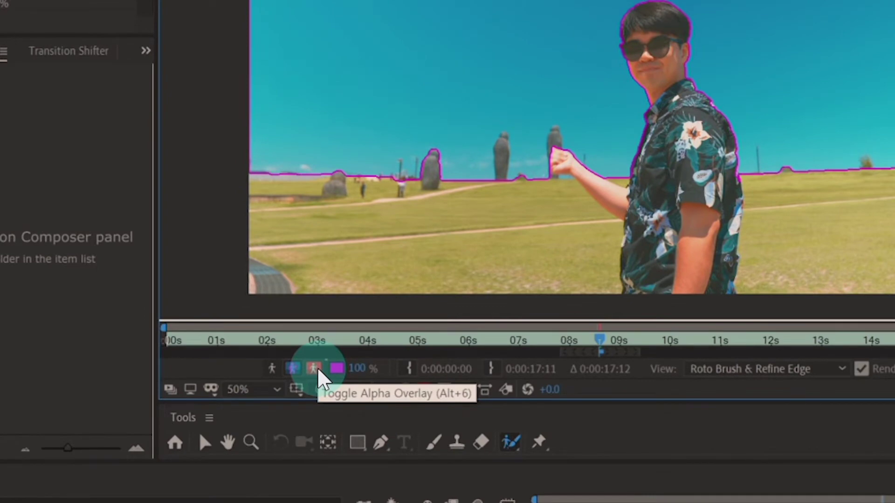
# - Show the Roto Brush selection as a red alpha overlay and enable Invert Foreground/Background
pyautogui.click(314, 369)
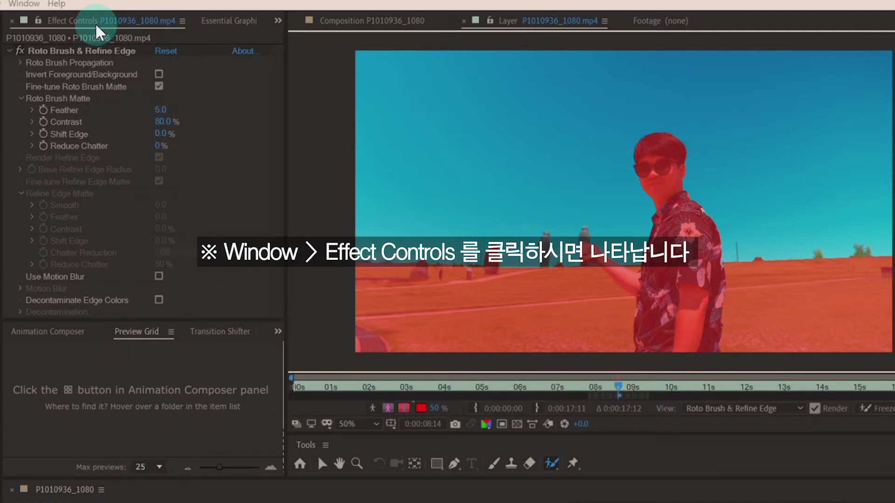
pyautogui.click(42, 77)
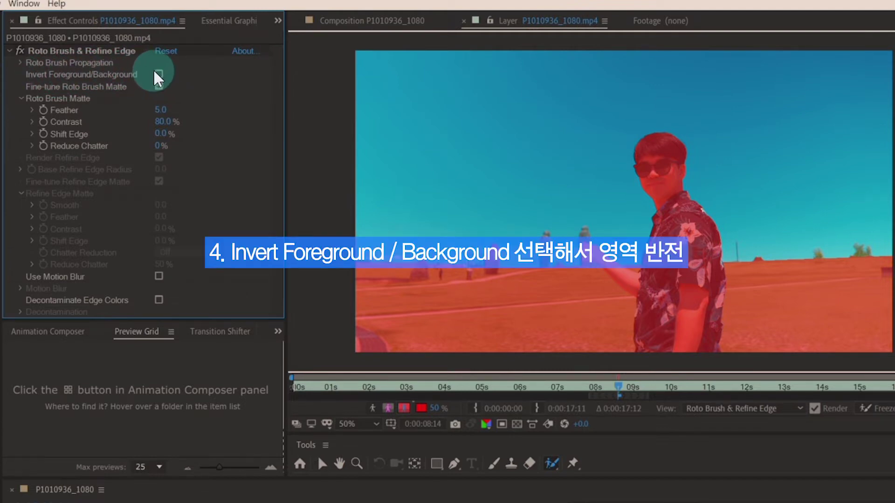
pyautogui.click(158, 74)
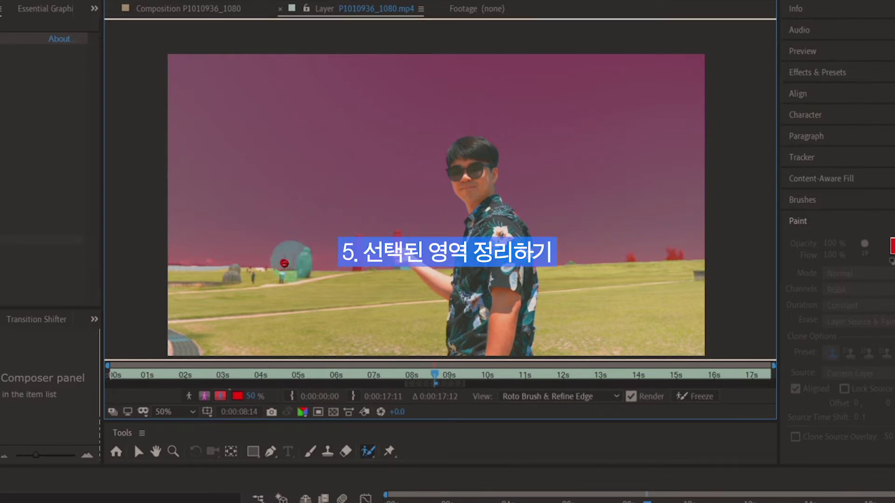
# - Subtract the two stone statues beside the man's fist from the sky selection with the Roto Brush at 200% zoom
pyautogui.press('.')
pyautogui.press('.')
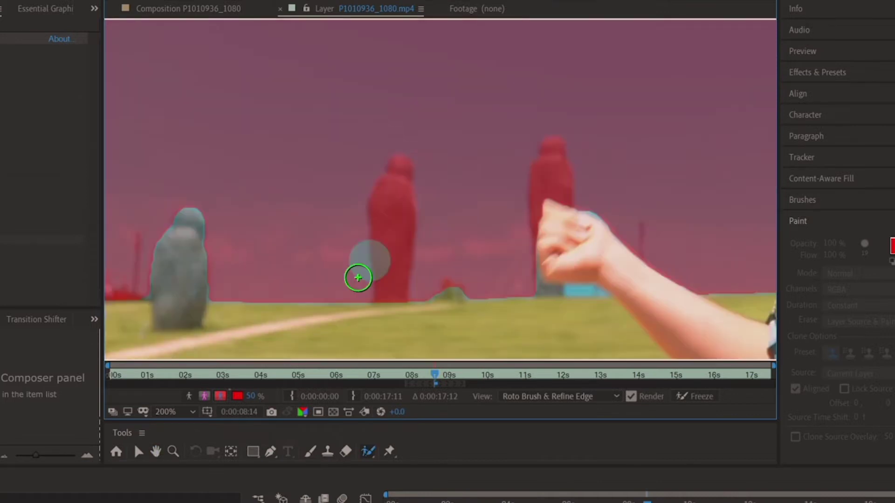
pyautogui.moveTo(350, 254)
pyautogui.mouseDown()
pyautogui.moveTo(354, 208)
pyautogui.moveTo(342, 245)
pyautogui.mouseUp()
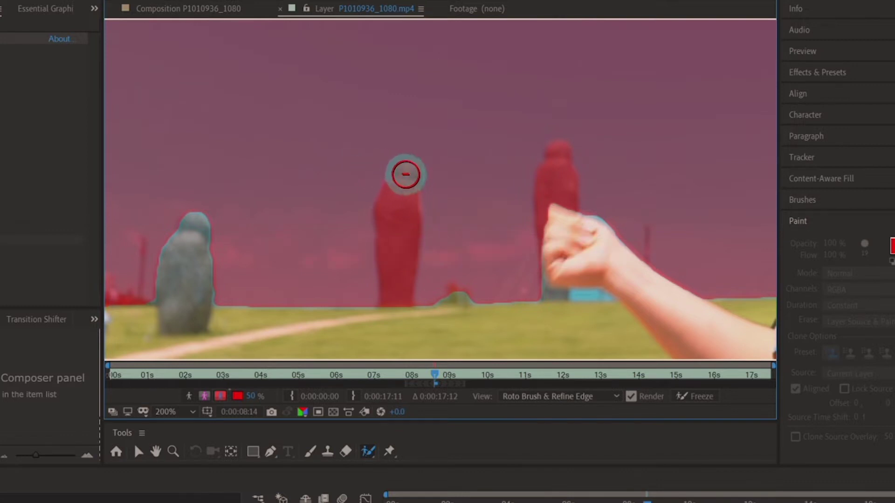
pyautogui.moveTo(405, 174)
pyautogui.mouseDown()
pyautogui.moveTo(395, 181)
pyautogui.moveTo(389, 296)
pyautogui.moveTo(386, 288)
pyautogui.mouseUp()
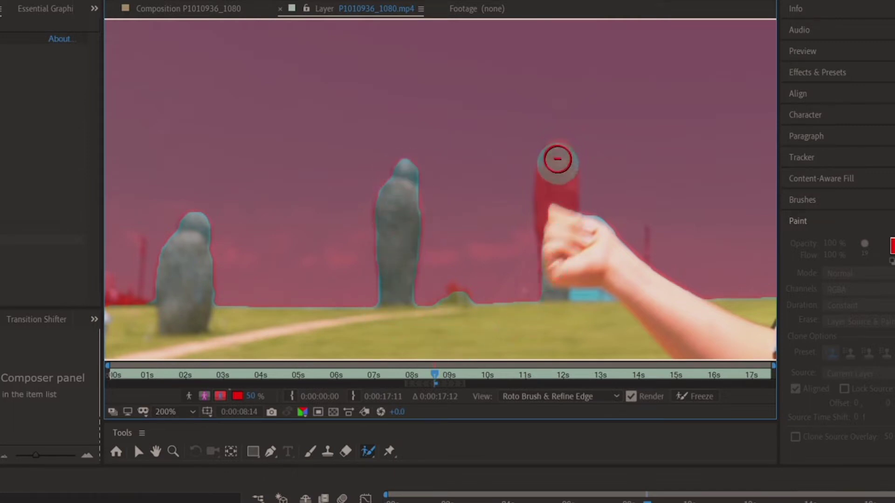
pyautogui.moveTo(558, 159); pyautogui.dragTo(559, 161)
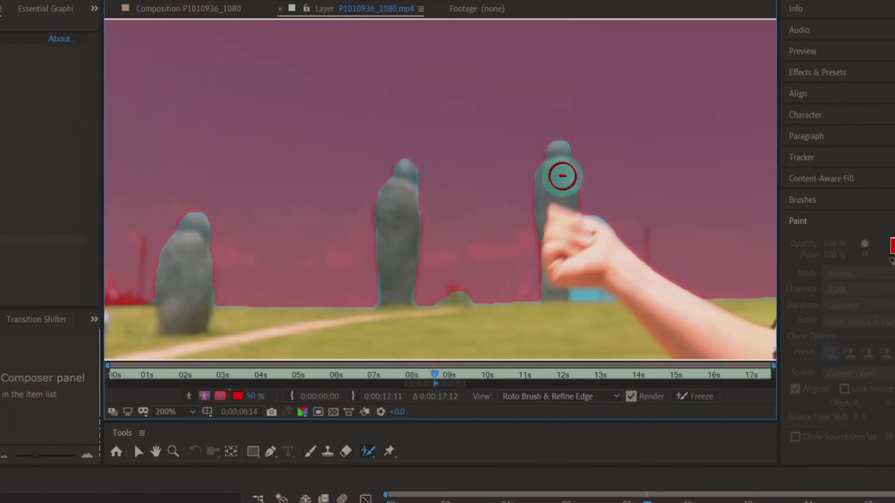
# - Subtract the large bush and the smaller tree on the horizon behind the man from the sky selection with the Roto Brush
pyautogui.press('space')
pyautogui.moveTo(559, 253); pyautogui.dragTo(295, 193)
pyautogui.moveTo(521, 259); pyautogui.dragTo(117, 306)
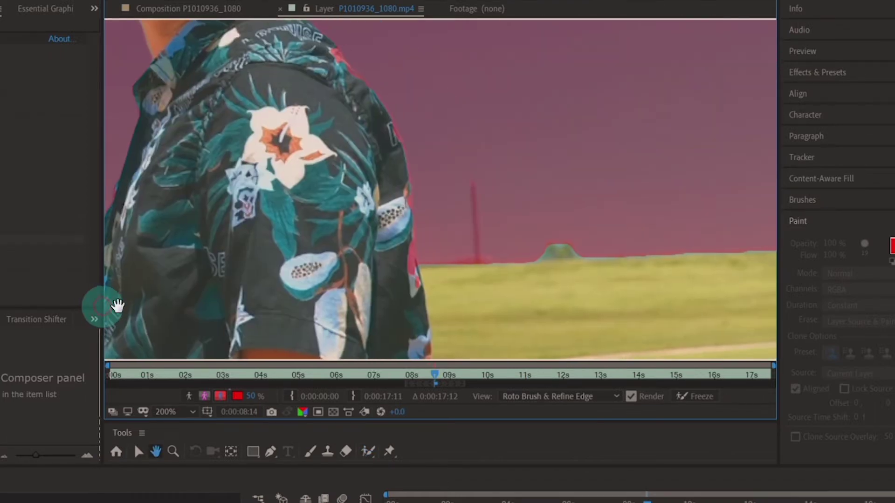
pyautogui.moveTo(477, 300); pyautogui.dragTo(322, 337)
pyautogui.moveTo(537, 303); pyautogui.dragTo(275, 305)
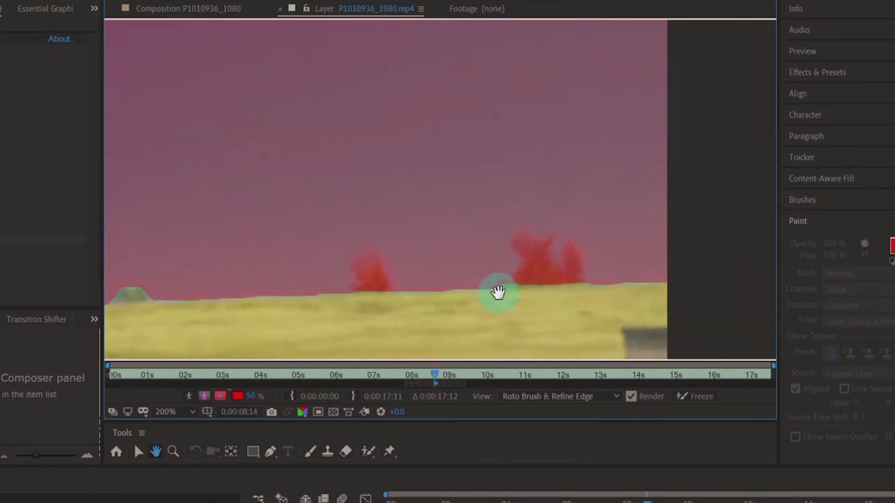
pyautogui.moveTo(498, 292)
pyautogui.mouseDown()
pyautogui.moveTo(532, 274)
pyautogui.moveTo(518, 314)
pyautogui.mouseUp()
pyautogui.hotkey('alt', 'w')
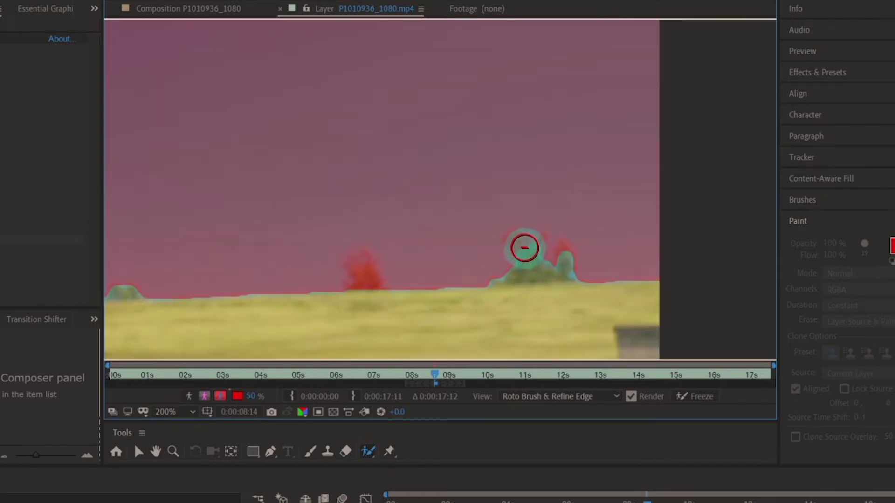
pyautogui.keyDown('alt'); pyautogui.click(525, 246); pyautogui.keyUp('alt')
pyautogui.moveTo(512, 246)
pyautogui.mouseDown()
pyautogui.moveTo(526, 258)
pyautogui.moveTo(546, 243)
pyautogui.mouseUp()
pyautogui.press('alt')
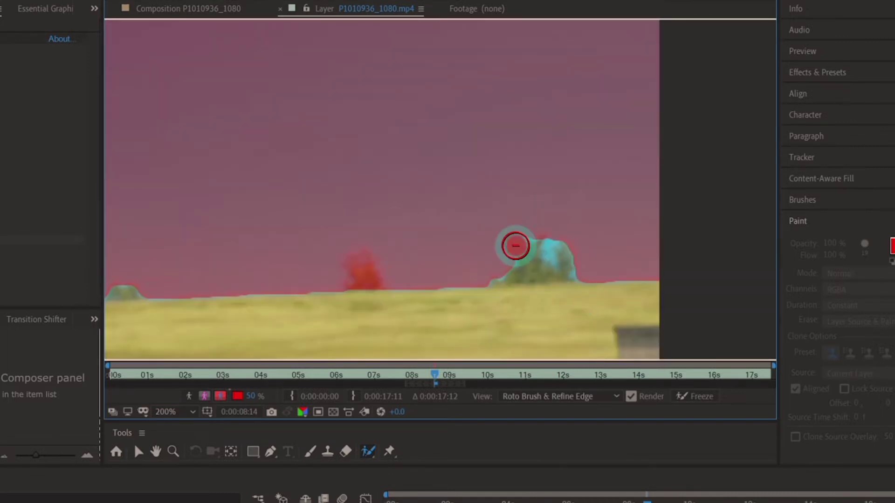
pyautogui.click(516, 245)
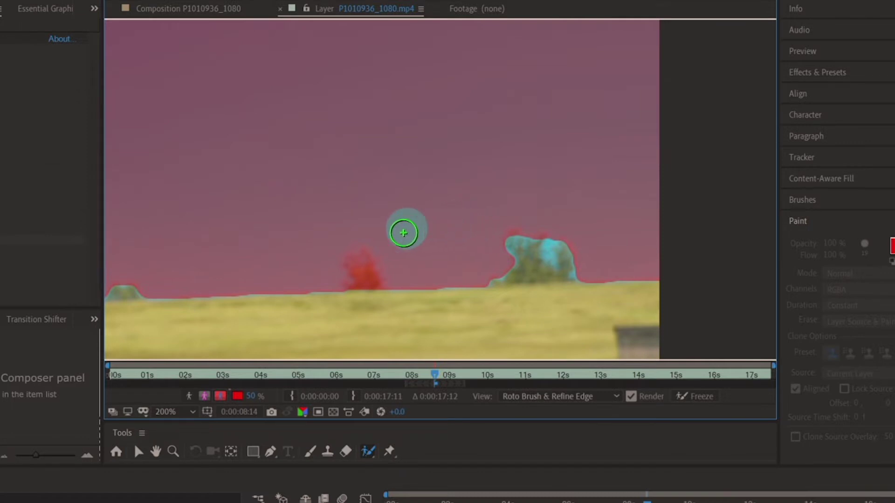
pyautogui.moveTo(359, 278); pyautogui.dragTo(346, 296)
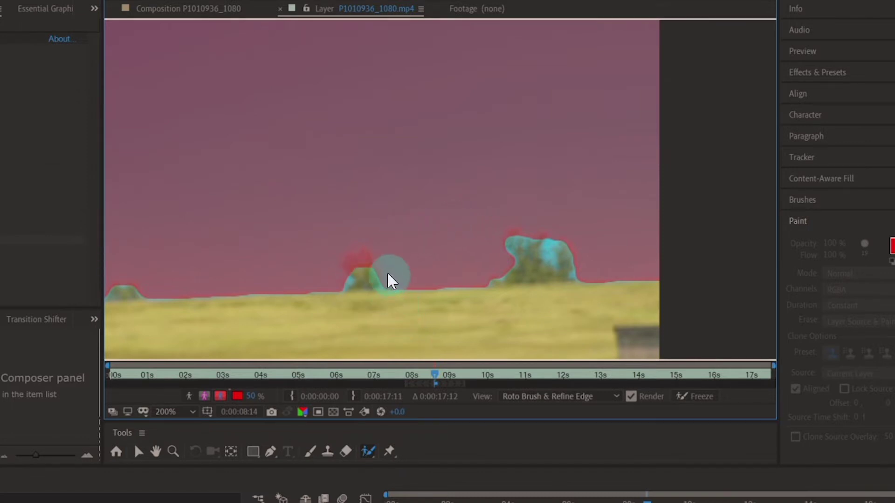
pyautogui.keyDown('alt'); pyautogui.click(359, 266); pyautogui.keyUp('alt')
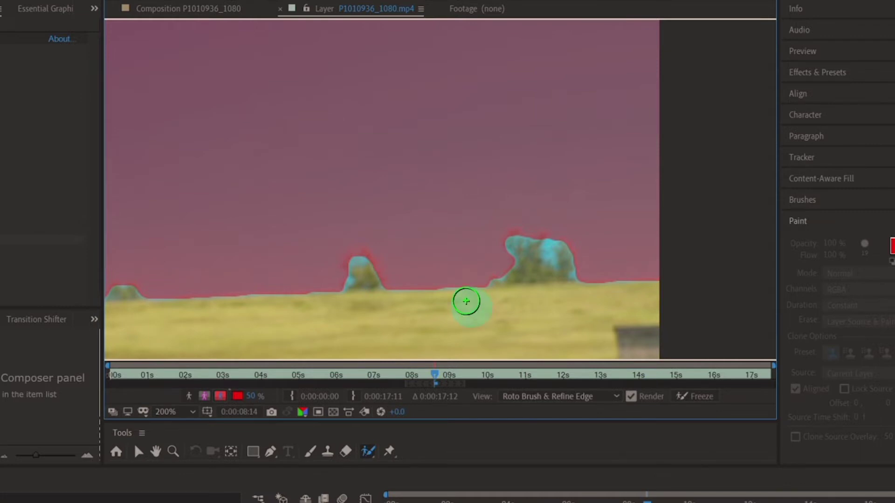
# - Shrink the Roto Brush tip and enlarge it again over the open sky behind the man
pyautogui.press('space')
pyautogui.moveTo(321, 276); pyautogui.dragTo(422, 243)
pyautogui.moveTo(346, 253); pyautogui.dragTo(506, 262)
pyautogui.moveTo(377, 270); pyautogui.dragTo(546, 279)
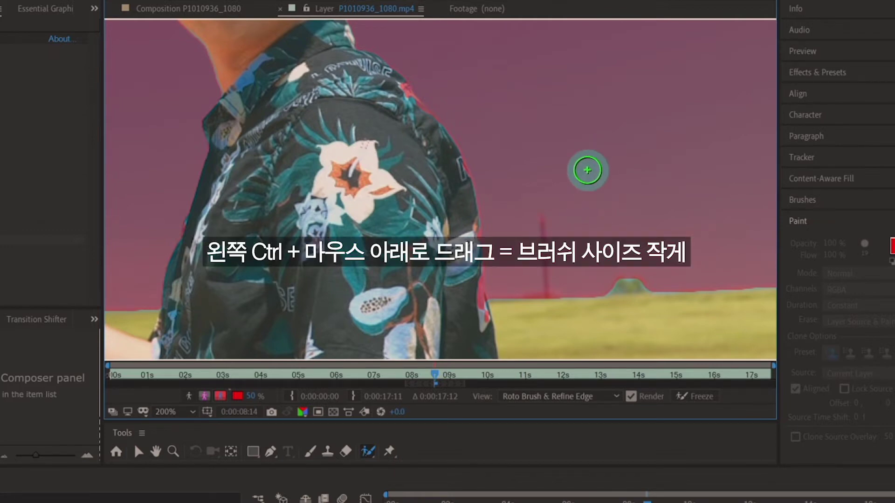
pyautogui.keyDown('ctrl'); pyautogui.moveTo(587, 171); pyautogui.dragTo(588, 188); pyautogui.keyUp('ctrl')
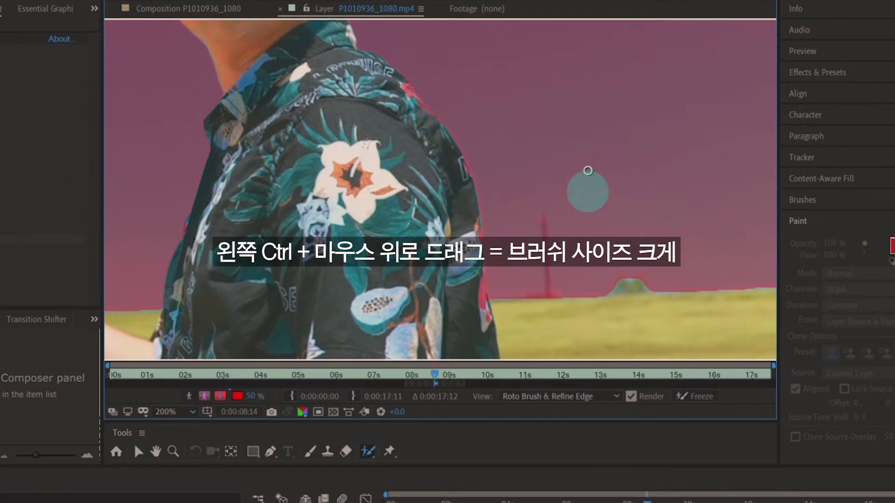
pyautogui.moveTo(588, 191)
pyautogui.mouseDown()
pyautogui.moveTo(584, 146)
pyautogui.moveTo(597, 56)
pyautogui.mouseUp()
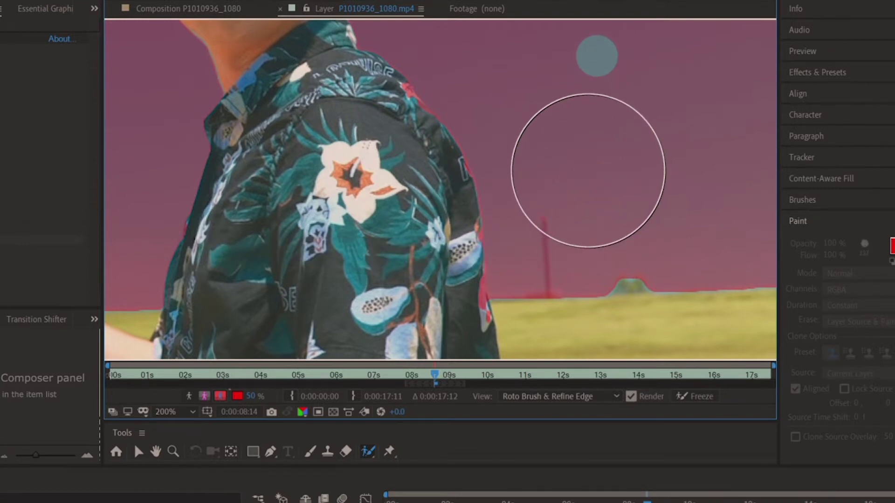
# - Try to subtract the thin pole behind the man's back from the sky selection at 800% zoom
pyautogui.scroll(3, 565, 280)
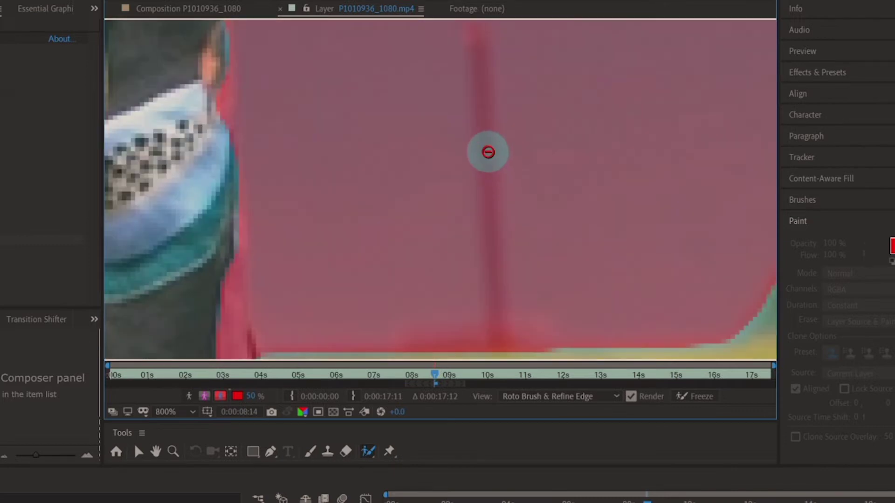
pyautogui.moveTo(478, 76); pyautogui.dragTo(512, 359)
pyautogui.moveTo(485, 184); pyautogui.dragTo(497, 339)
pyautogui.moveTo(485, 253)
pyautogui.mouseDown()
pyautogui.moveTo(487, 316)
pyautogui.moveTo(503, 330)
pyautogui.mouseUp()
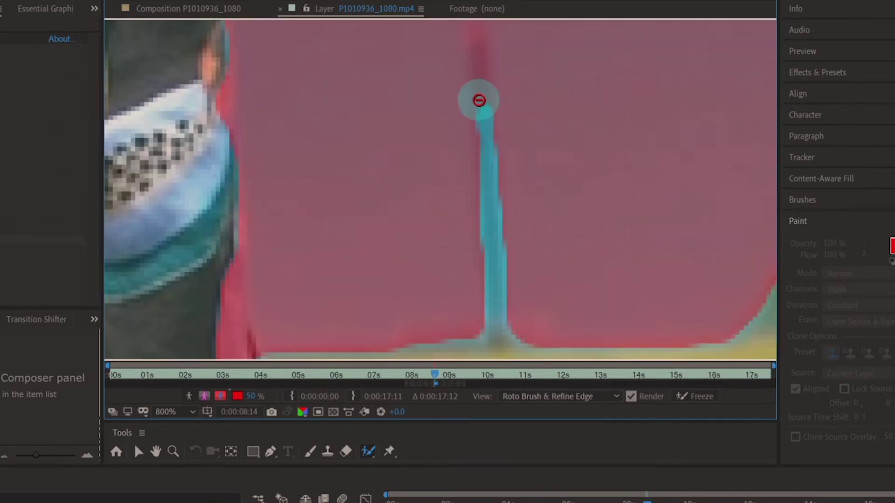
pyautogui.moveTo(483, 99)
pyautogui.mouseDown()
pyautogui.moveTo(479, 45)
pyautogui.moveTo(493, 113)
pyautogui.moveTo(467, 181)
pyautogui.moveTo(470, 261)
pyautogui.mouseUp()
pyautogui.scroll(-1, 488, 130)
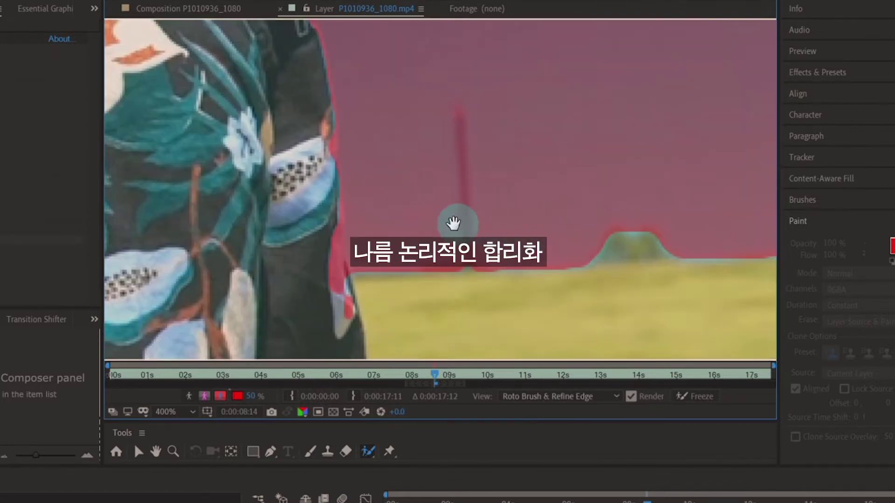
# - Add the small gap of sky beneath the man's fist to the selection with the Roto Brush at 400% zoom
pyautogui.moveTo(456, 224); pyautogui.dragTo(620, 235)
pyautogui.moveTo(163, 233); pyautogui.dragTo(708, 233)
pyautogui.moveTo(354, 184); pyautogui.dragTo(524, 212)
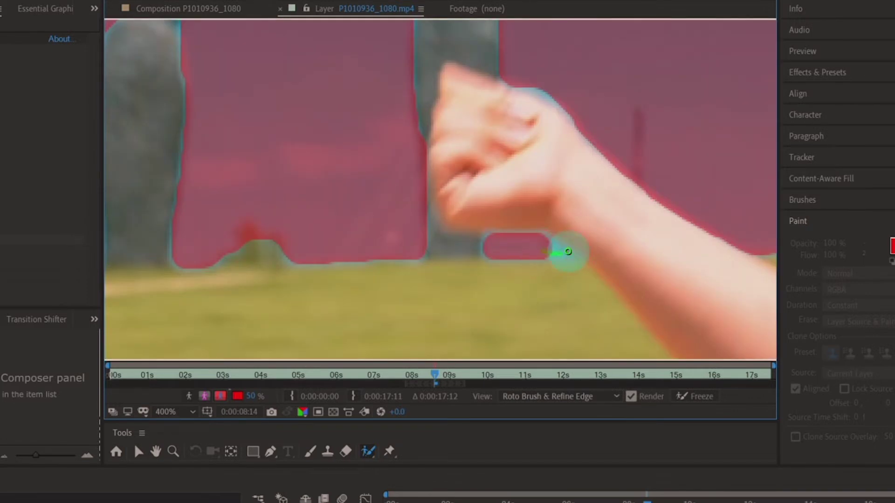
pyautogui.moveTo(569, 252); pyautogui.dragTo(555, 252)
# - Subtract the flag and the distant people along the horizon beside the stone statues from the sky selection
pyautogui.press('space')
pyautogui.moveTo(233, 214)
pyautogui.mouseDown()
pyautogui.moveTo(518, 242)
pyautogui.moveTo(471, 281)
pyautogui.moveTo(500, 320)
pyautogui.moveTo(494, 302)
pyautogui.mouseUp()
pyautogui.press('space')
pyautogui.moveTo(429, 134); pyautogui.dragTo(679, 176)
pyautogui.moveTo(439, 318); pyautogui.dragTo(671, 154)
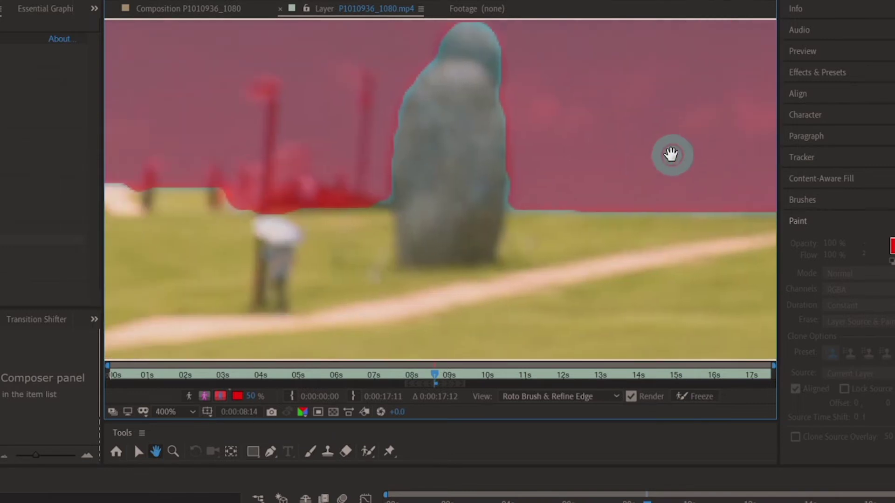
pyautogui.moveTo(429, 199); pyautogui.dragTo(645, 247)
pyautogui.moveTo(484, 257); pyautogui.dragTo(451, 255)
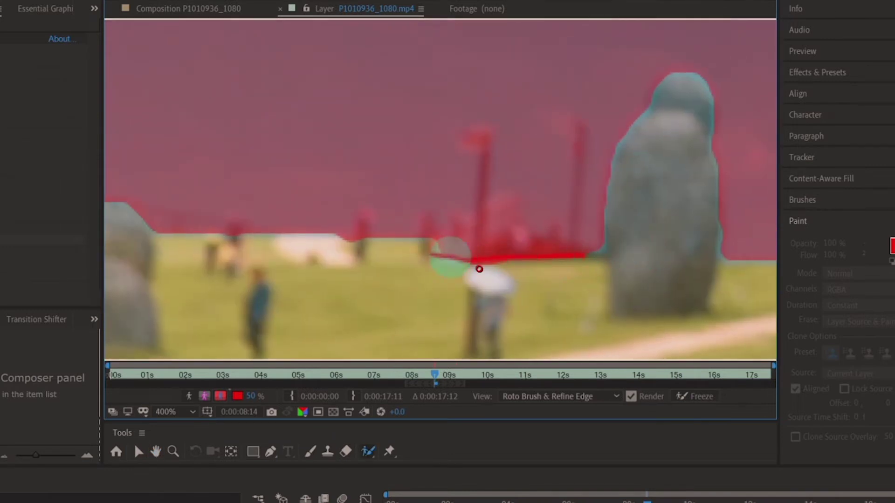
pyautogui.moveTo(483, 140); pyautogui.dragTo(479, 233)
pyautogui.press('space')
pyautogui.moveTo(377, 247); pyautogui.dragTo(703, 237)
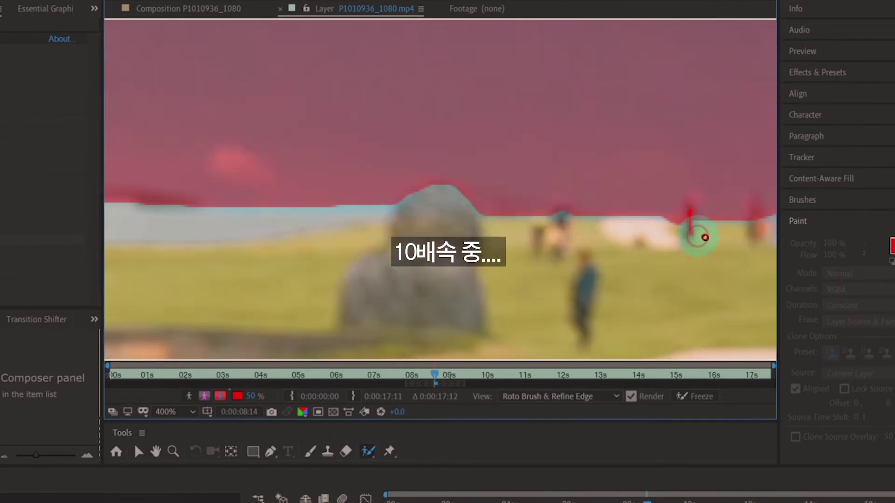
pyautogui.moveTo(419, 210); pyautogui.dragTo(695, 266)
# - Clean up the sky selection's edge along the shoulder of the man's shirt with the Roto Brush at 400% zoom
pyautogui.scroll(-2, 566, 187)
pyautogui.moveTo(567, 187); pyautogui.dragTo(287, 245)
pyautogui.scroll(2, 300, 121)
pyautogui.moveTo(653, 186)
pyautogui.mouseDown()
pyautogui.moveTo(301, 139)
pyautogui.moveTo(337, 154)
pyautogui.mouseUp()
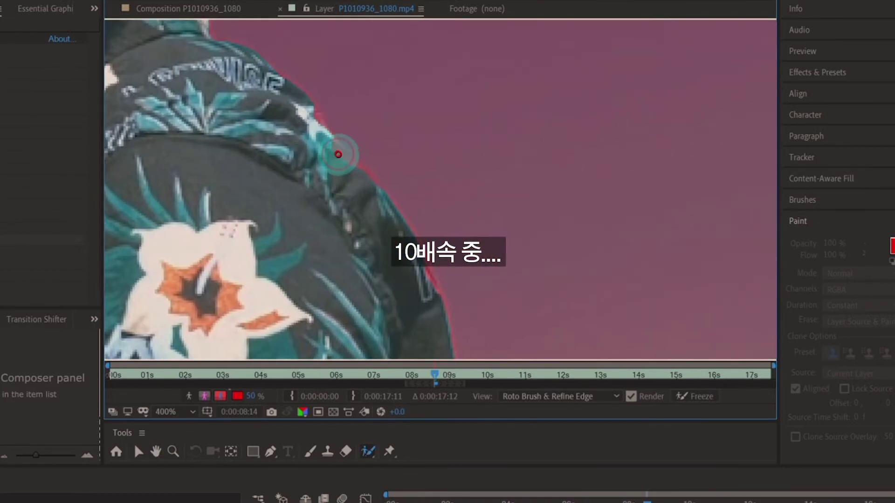
pyautogui.press('space')
pyautogui.moveTo(402, 277)
pyautogui.mouseDown()
pyautogui.moveTo(357, 134)
pyautogui.moveTo(421, 194)
pyautogui.mouseUp()
pyautogui.press('space')
# - Examine the selection edge along the man's shirt front, hair and face, and across the whole frame
pyautogui.moveTo(327, 154); pyautogui.dragTo(743, 238)
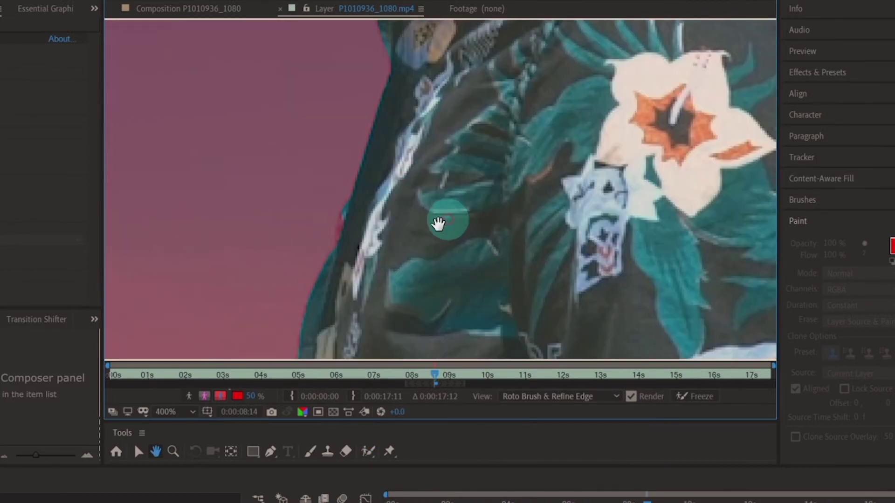
pyautogui.press('space')
pyautogui.moveTo(452, 140); pyautogui.dragTo(455, 286)
pyautogui.moveTo(465, 125); pyautogui.dragTo(478, 266)
pyautogui.moveTo(475, 198); pyautogui.dragTo(490, 294)
pyautogui.moveTo(469, 154); pyautogui.dragTo(506, 246)
pyautogui.moveTo(540, 169); pyautogui.dragTo(500, 306)
pyautogui.moveTo(445, 139); pyautogui.dragTo(455, 237)
pyautogui.scroll(3, 455, 206)
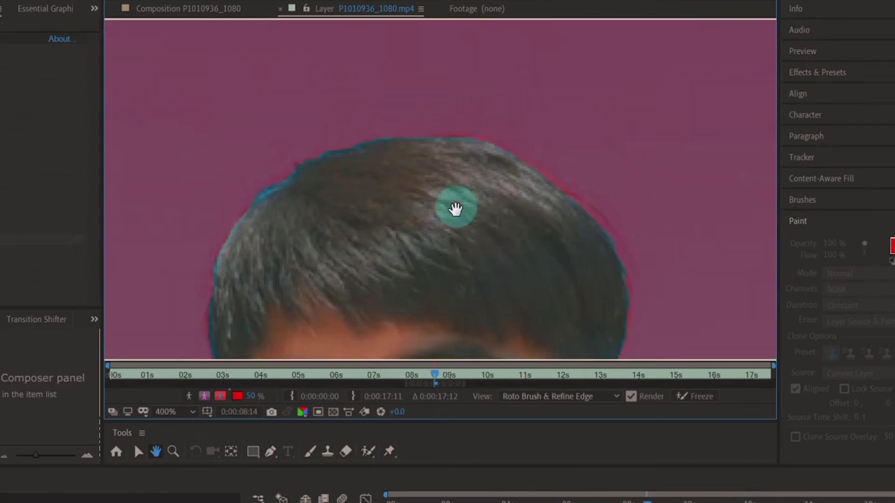
pyautogui.scroll(-8, 413, 90)
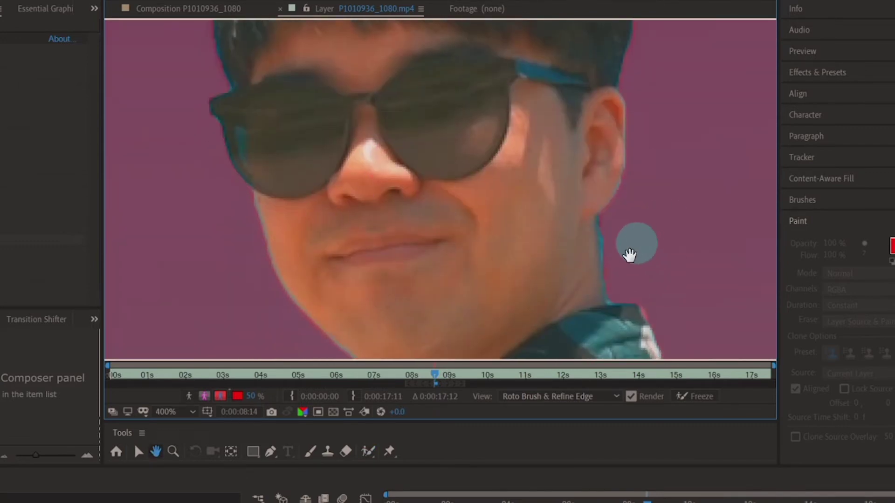
pyautogui.scroll(-10, 465, 194)
pyautogui.scroll(-4, 474, 205)
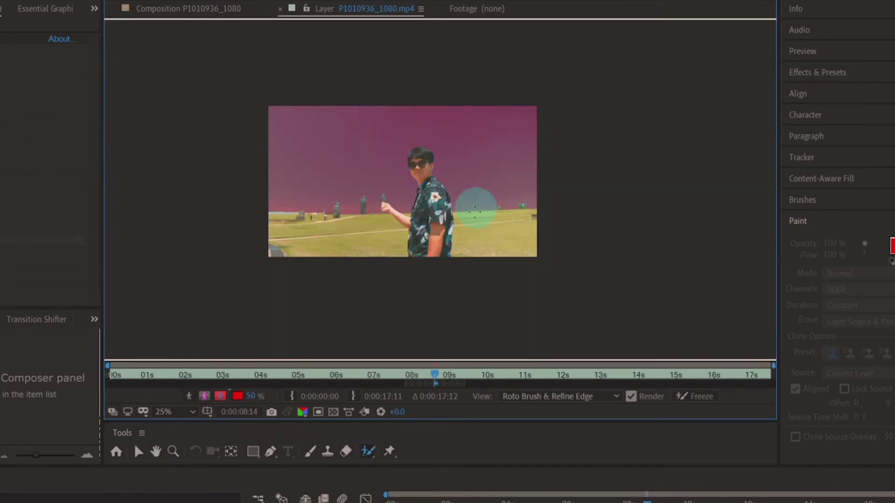
pyautogui.scroll(1, 479, 209)
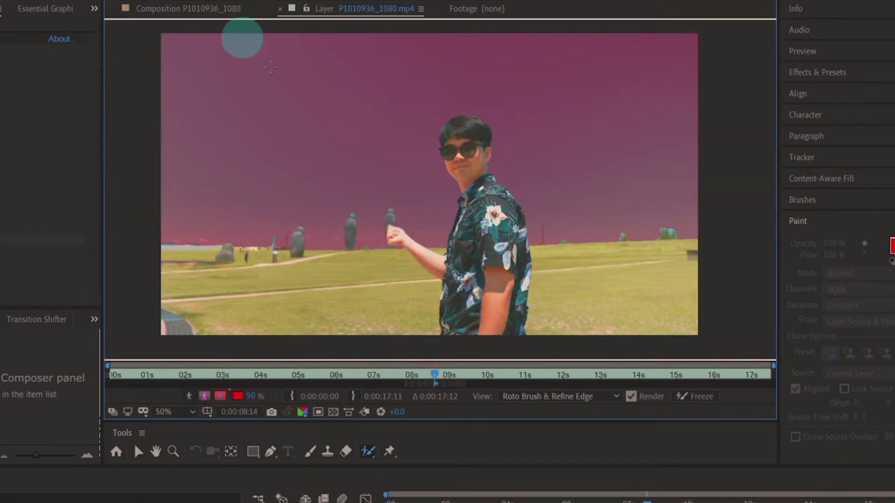
# - Inspect the selection boundary around the man's collar, sunglasses and hair up close
pyautogui.scroll(1, 519, 168)
pyautogui.scroll(1, 519, 168)
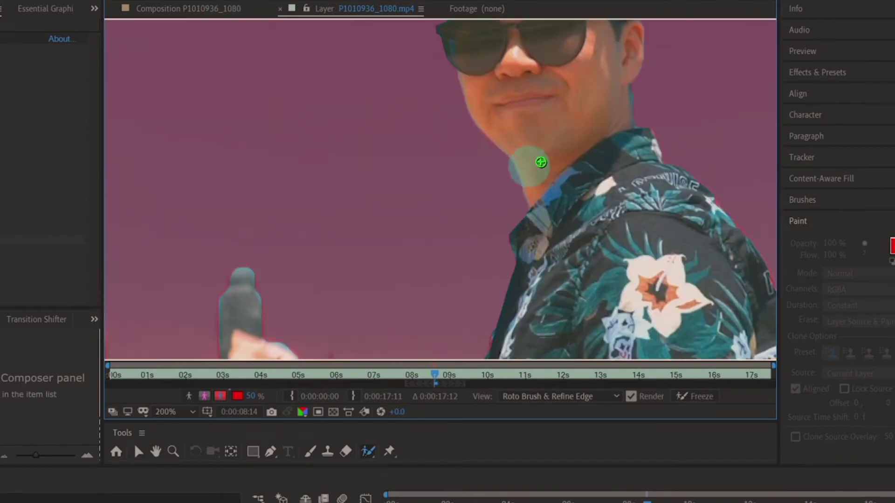
pyautogui.moveTo(569, 154); pyautogui.dragTo(484, 268)
pyautogui.scroll(1, 478, 212)
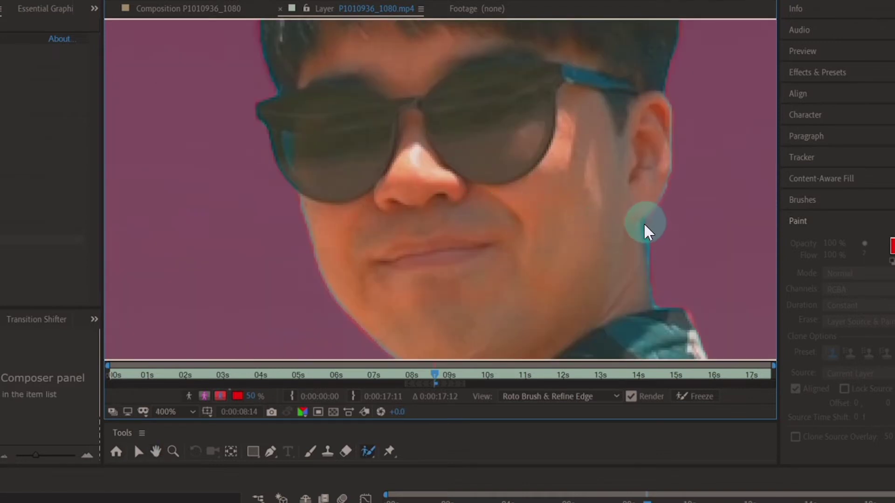
pyautogui.moveTo(552, 201); pyautogui.dragTo(538, 336)
pyautogui.moveTo(543, 196); pyautogui.dragTo(536, 322)
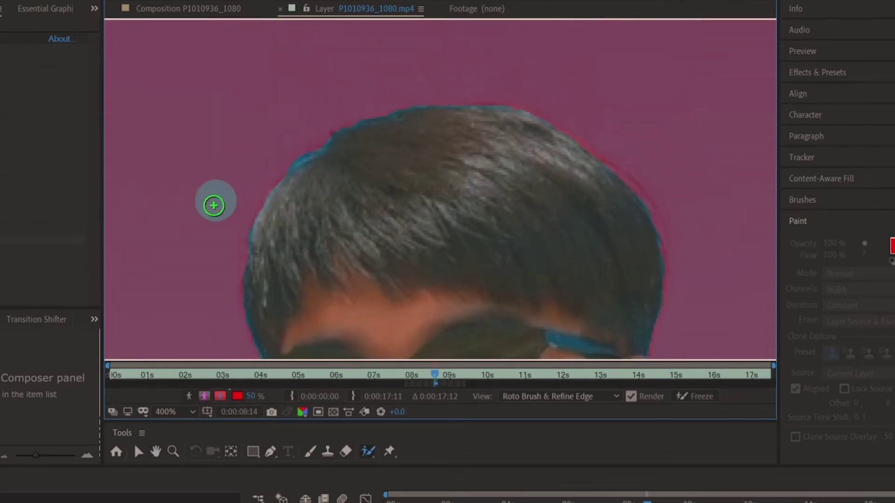
pyautogui.press('/')
pyautogui.moveTo(415, 287); pyautogui.dragTo(312, 207)
pyautogui.moveTo(329, 256); pyautogui.dragTo(519, 261)
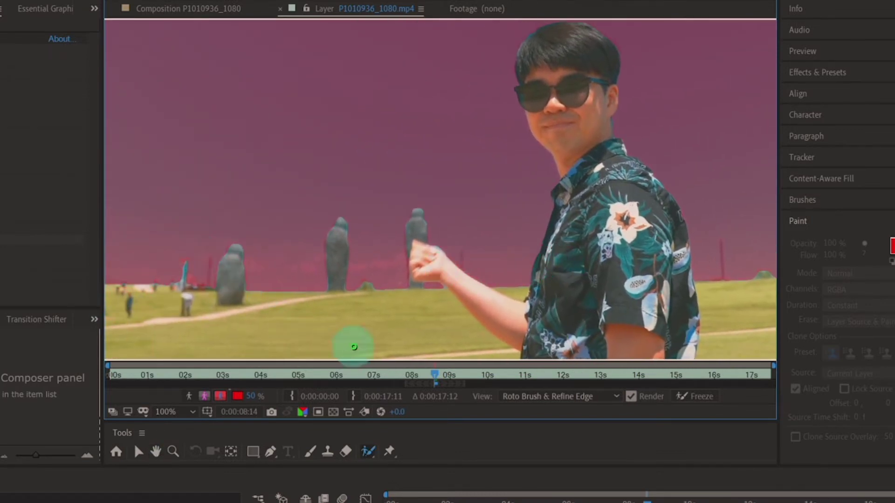
# - Trace the horizon from the frame's left edge to the large rock with the Refine Edge Tool at 400% zoom
pyautogui.click(370, 450)
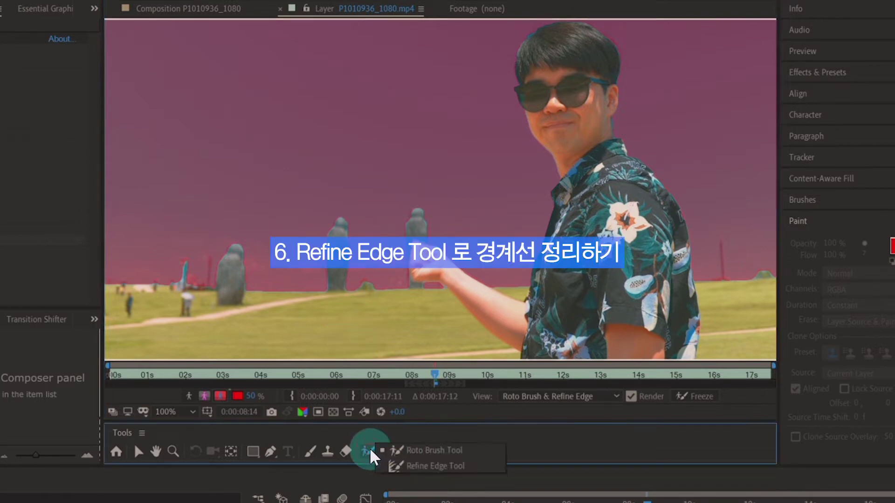
pyautogui.moveTo(370, 450); pyautogui.dragTo(472, 464)
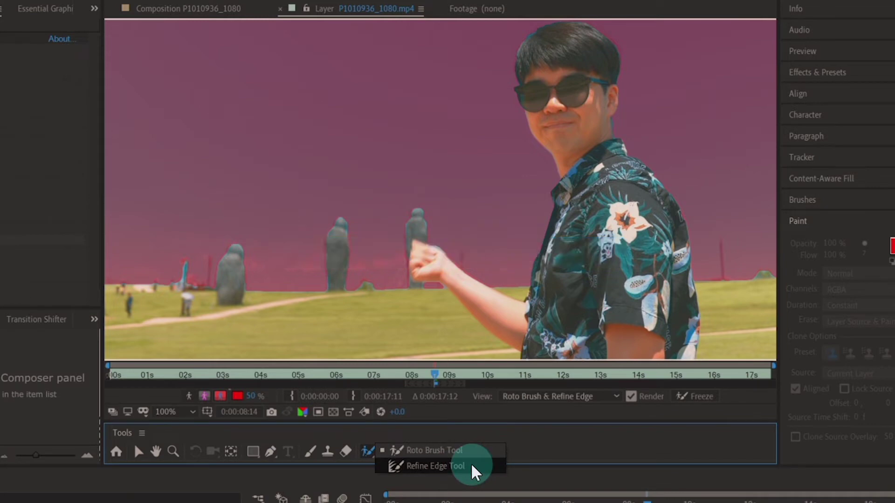
pyautogui.moveTo(471, 463); pyautogui.dragTo(471, 463)
pyautogui.press(',')
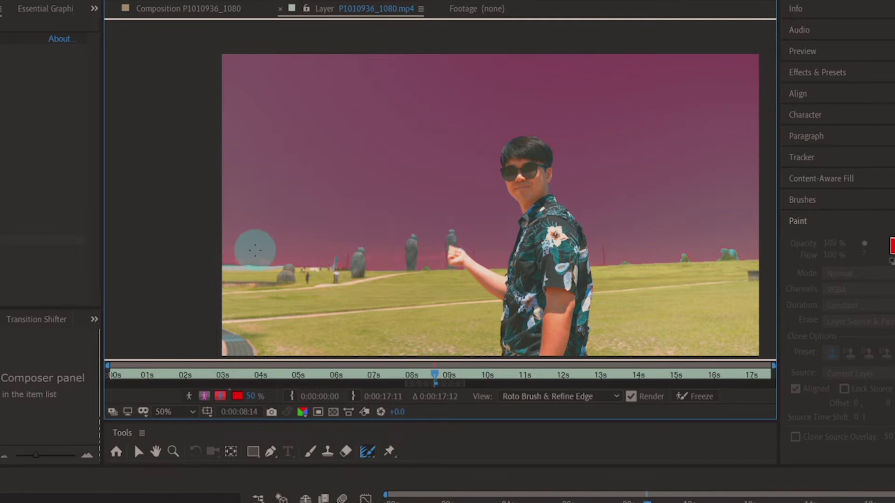
pyautogui.scroll(3, 206, 252)
pyautogui.press('space')
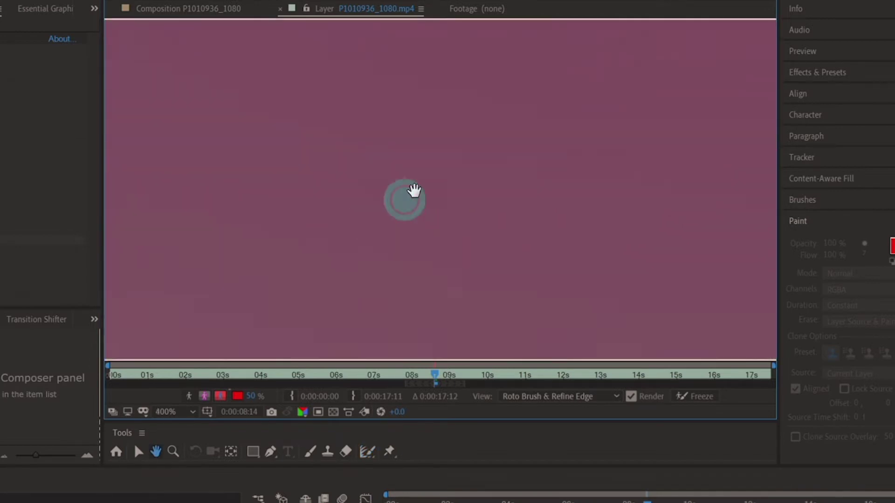
pyautogui.moveTo(414, 191); pyautogui.dragTo(429, 222)
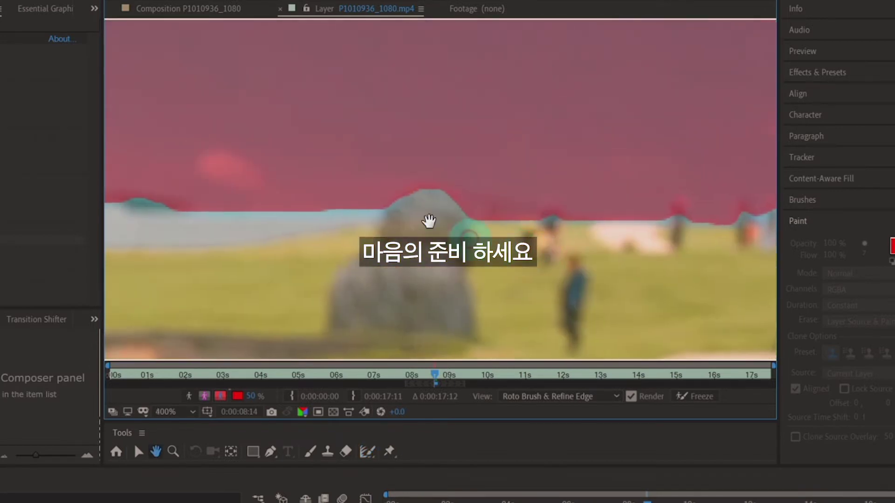
pyautogui.moveTo(201, 214); pyautogui.dragTo(692, 232)
pyautogui.moveTo(411, 206)
pyautogui.mouseDown()
pyautogui.moveTo(291, 239)
pyautogui.moveTo(225, 215)
pyautogui.moveTo(156, 226)
pyautogui.moveTo(247, 223)
pyautogui.moveTo(327, 242)
pyautogui.moveTo(405, 236)
pyautogui.moveTo(478, 254)
pyautogui.moveTo(649, 247)
pyautogui.mouseUp()
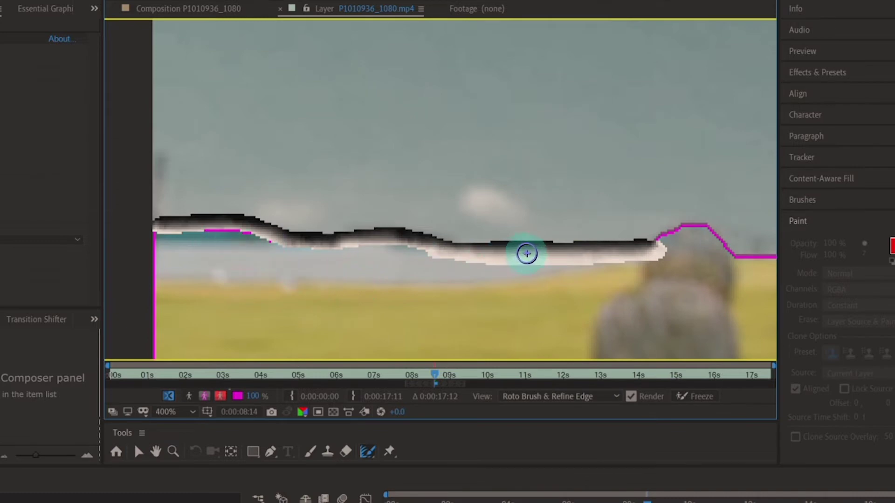
pyautogui.moveTo(156, 231); pyautogui.dragTo(298, 240)
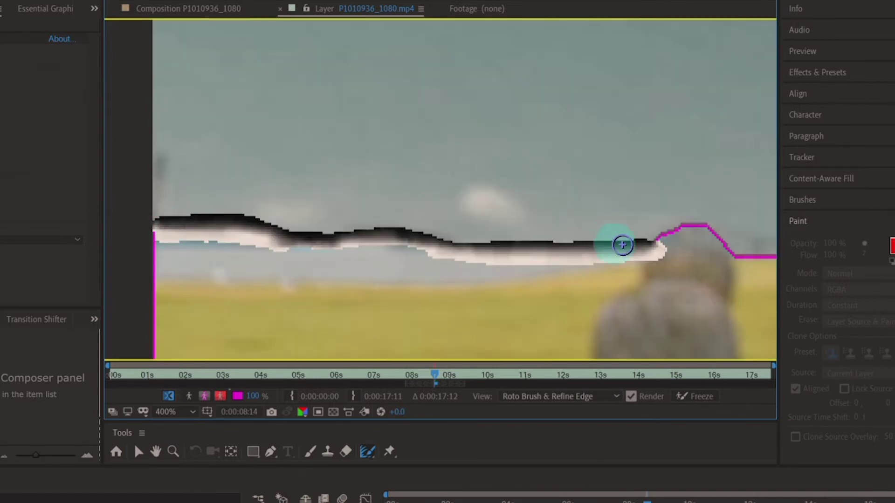
# - Continue the Refine Edge stroke over the large rock, the distant people, the flag and the horizon beside them
pyautogui.press('space')
pyautogui.moveTo(620, 244); pyautogui.dragTo(302, 246)
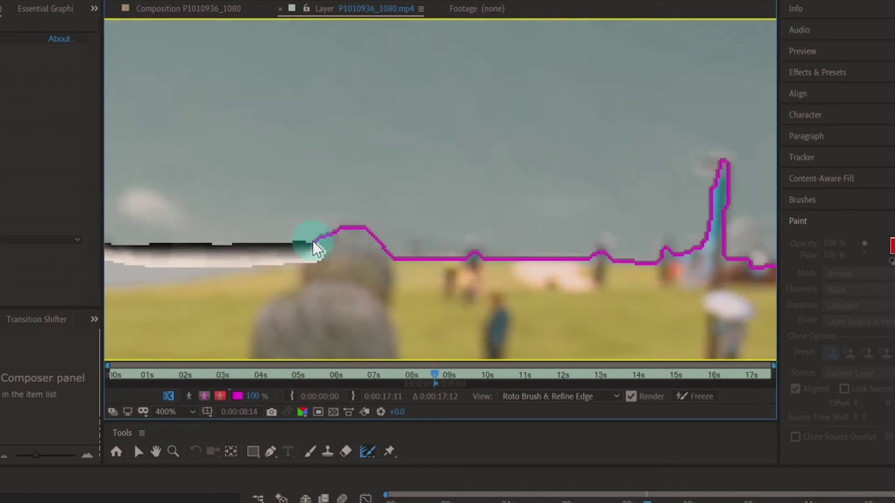
pyautogui.moveTo(329, 228)
pyautogui.mouseDown()
pyautogui.moveTo(565, 261)
pyautogui.moveTo(685, 253)
pyautogui.mouseUp()
pyautogui.press('space')
pyautogui.moveTo(700, 253); pyautogui.dragTo(482, 271)
pyautogui.moveTo(489, 275); pyautogui.dragTo(622, 279)
pyautogui.moveTo(684, 290); pyautogui.dragTo(529, 330)
pyautogui.moveTo(463, 308); pyautogui.dragTo(609, 292)
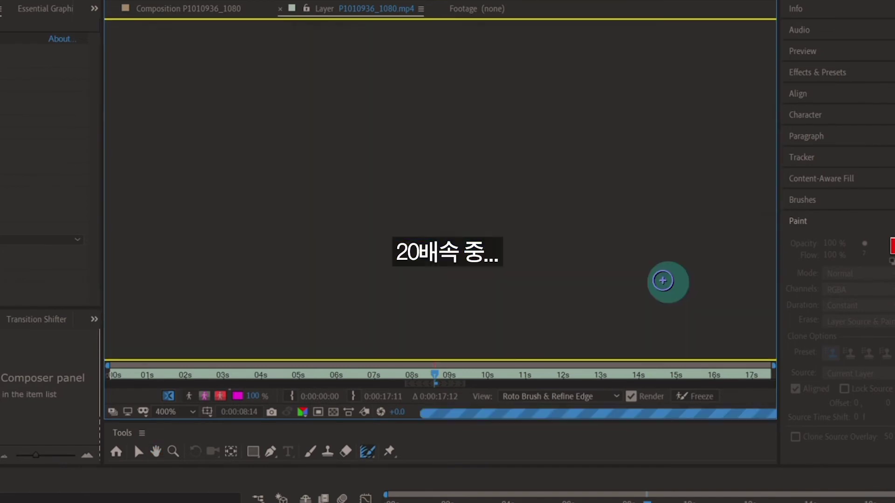
pyautogui.moveTo(344, 320)
pyautogui.mouseDown()
pyautogui.moveTo(427, 186)
pyautogui.moveTo(676, 314)
pyautogui.mouseUp()
# - Refine the edge around the stone statues, the man's fist and forearm, and the horizon up to his shirt
pyautogui.press('space')
pyautogui.moveTo(709, 233); pyautogui.dragTo(315, 317)
pyautogui.moveTo(280, 354)
pyautogui.mouseDown()
pyautogui.moveTo(270, 136)
pyautogui.moveTo(454, 279)
pyautogui.moveTo(291, 122)
pyautogui.mouseUp()
pyautogui.moveTo(297, 139); pyautogui.dragTo(600, 231)
pyautogui.moveTo(177, 214); pyautogui.dragTo(252, 234)
pyautogui.moveTo(560, 177); pyautogui.dragTo(350, 287)
# - Try a Refine Edge stroke up the front of the man's shirt and undo it
pyautogui.moveTo(403, 342); pyautogui.dragTo(462, 80)
pyautogui.moveTo(486, 140); pyautogui.dragTo(448, 121)
pyautogui.hotkey('ctrl', 'z')
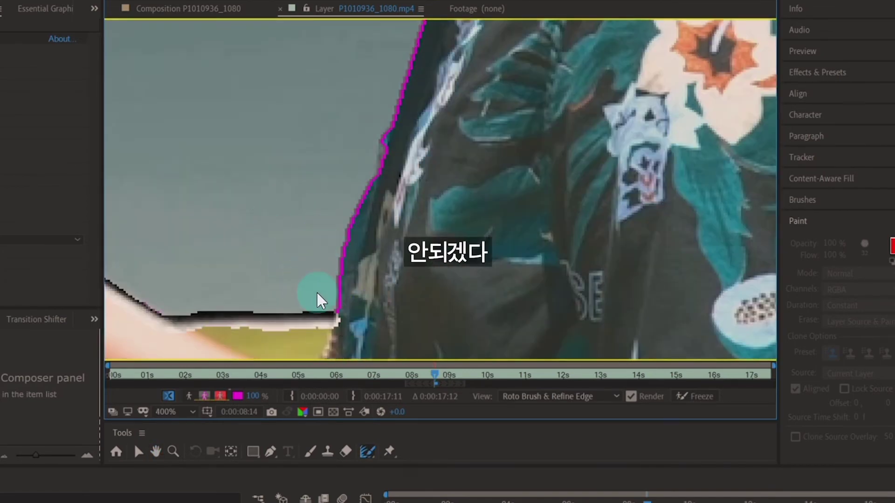
# - Refine the edge up the man's shirt front and around his face, hair and neck with a larger brush
pyautogui.moveTo(338, 312)
pyautogui.mouseDown()
pyautogui.moveTo(350, 312)
pyautogui.moveTo(406, 51)
pyautogui.mouseUp()
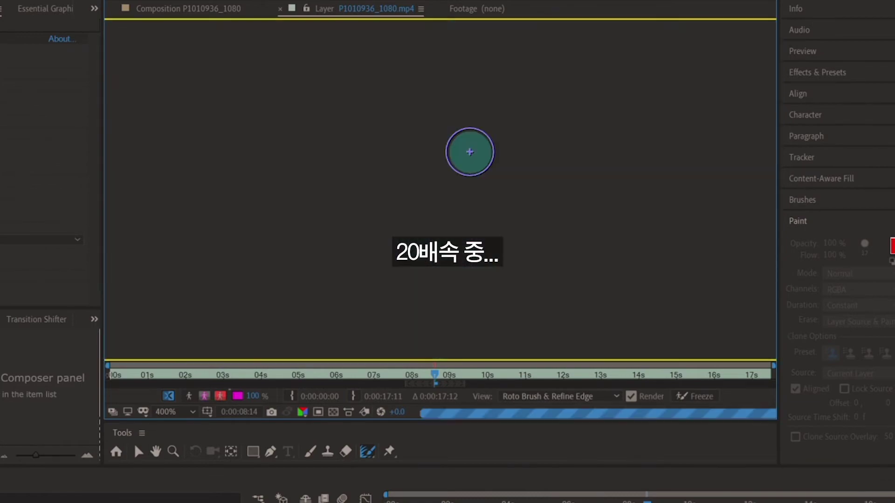
pyautogui.moveTo(469, 152); pyautogui.dragTo(363, 236)
pyautogui.moveTo(213, 275)
pyautogui.mouseDown()
pyautogui.moveTo(614, 153)
pyautogui.moveTo(629, 275)
pyautogui.mouseUp()
pyautogui.moveTo(546, 77); pyautogui.dragTo(623, 195)
pyautogui.moveTo(599, 327); pyautogui.dragTo(539, 98)
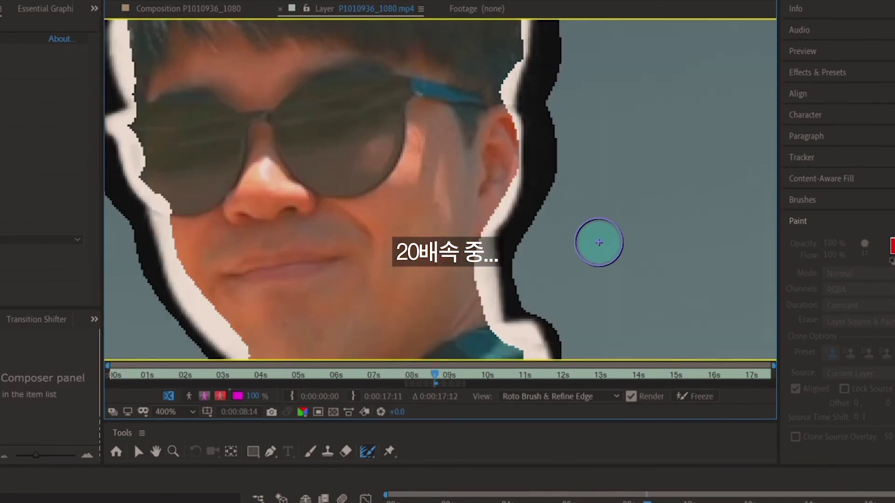
# - Refine the edge down the back of the man's shirt and along the horizon with the bushes behind him
pyautogui.scroll(-1, 600, 244)
pyautogui.moveTo(383, 89); pyautogui.dragTo(408, 225)
pyautogui.moveTo(629, 224); pyautogui.dragTo(317, 224)
pyautogui.moveTo(447, 259)
pyautogui.mouseDown()
pyautogui.moveTo(678, 243)
pyautogui.moveTo(760, 254)
pyautogui.mouseUp()
pyautogui.scroll(-1, 679, 244)
pyautogui.moveTo(196, 224); pyautogui.dragTo(529, 303)
pyautogui.moveTo(322, 308); pyautogui.dragTo(422, 182)
# - Review the refined edge and advance the layer's current time to 0:00:09:14 to propagate the selection
pyautogui.scroll(1, 613, 168)
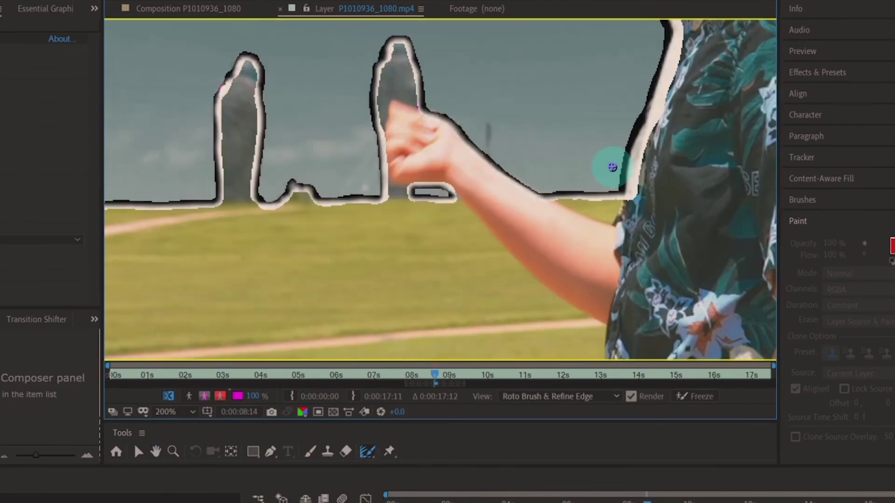
pyautogui.scroll(-2, 613, 167)
pyautogui.moveTo(530, 128); pyautogui.dragTo(491, 208)
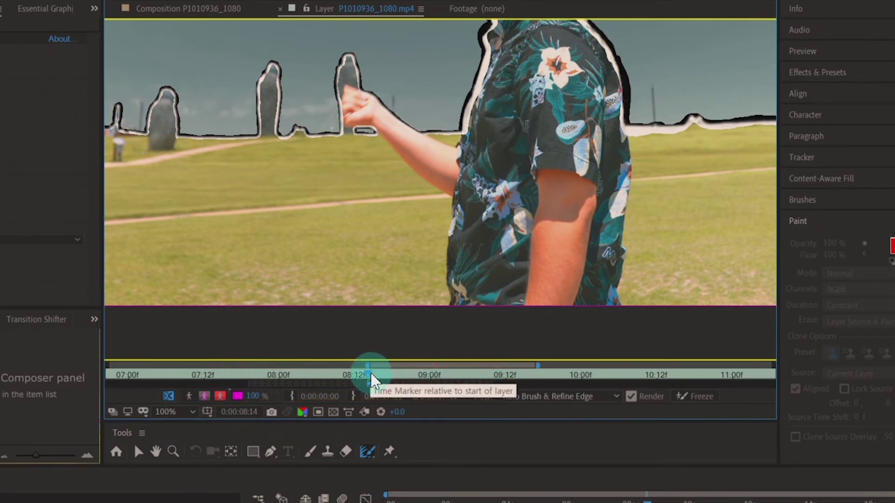
pyautogui.moveTo(373, 377); pyautogui.dragTo(487, 378)
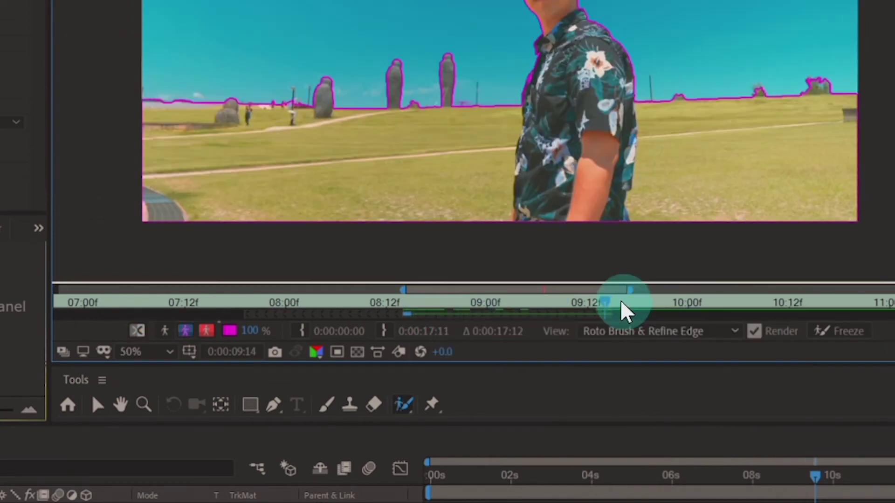
# - Extend the end of the Roto Brush span to just past 11:00f and trim its start to about 0:00:08:15
pyautogui.scroll(2, 616, 318)
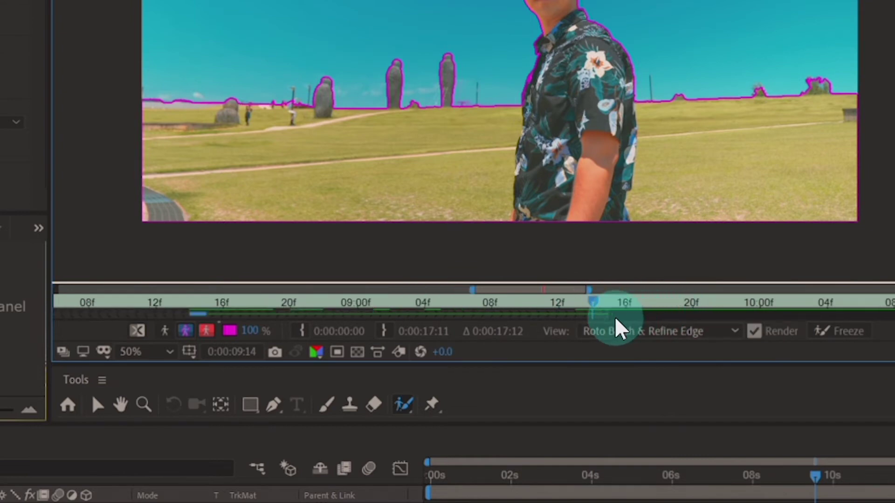
pyautogui.scroll(-1, 615, 318)
pyautogui.scroll(-2, 615, 327)
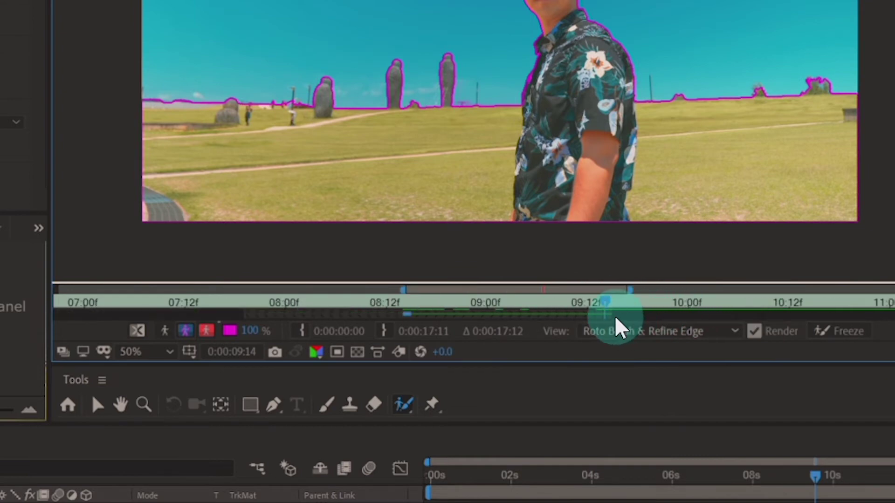
pyautogui.press('pagedown')
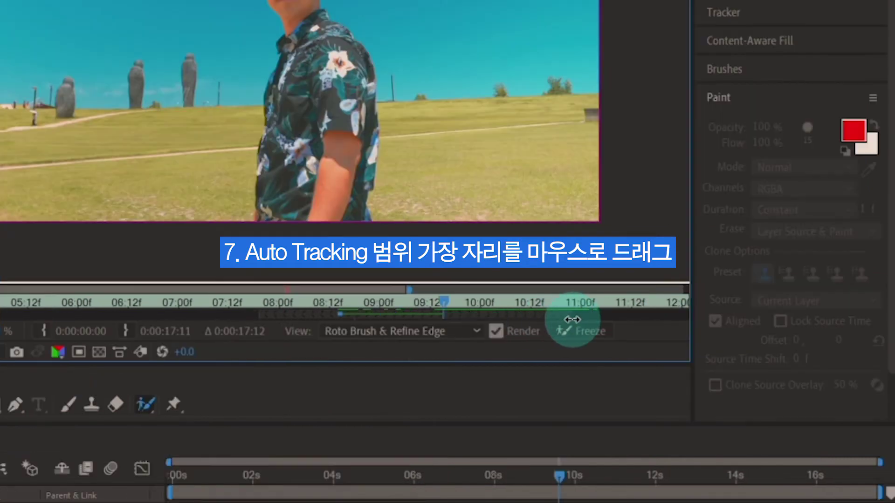
pyautogui.moveTo(571, 320); pyautogui.dragTo(592, 319)
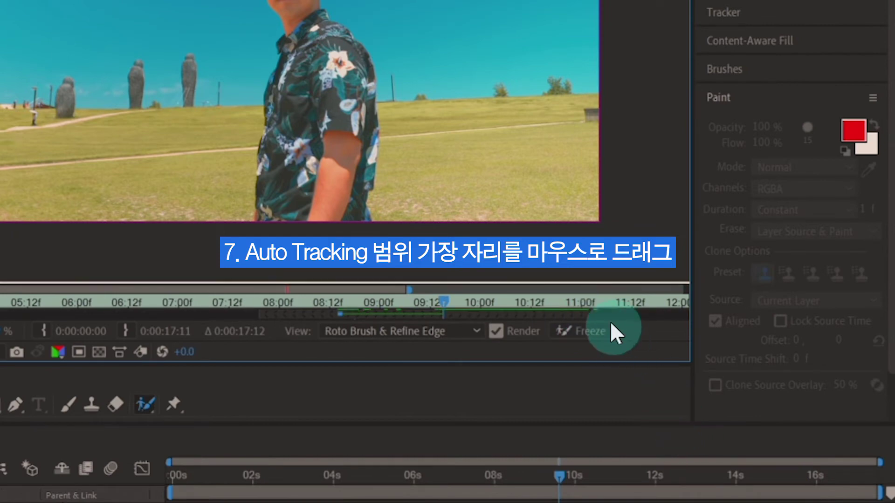
pyautogui.click(588, 302)
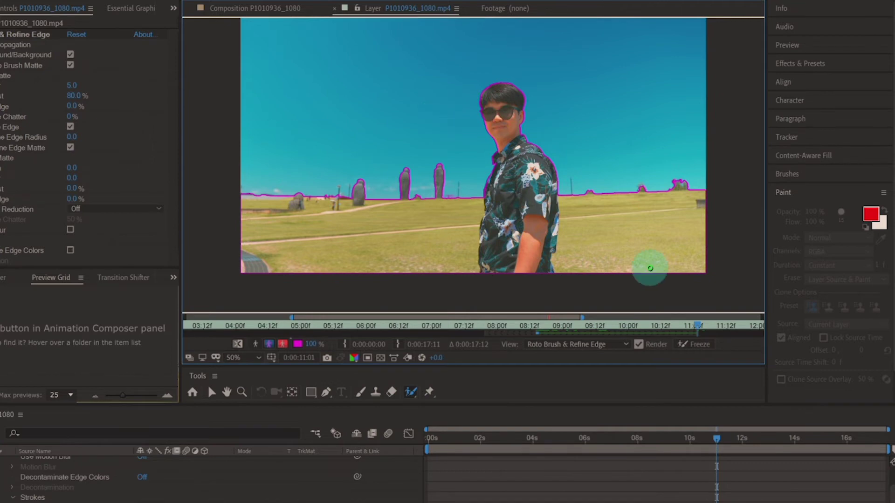
pyautogui.click(540, 326)
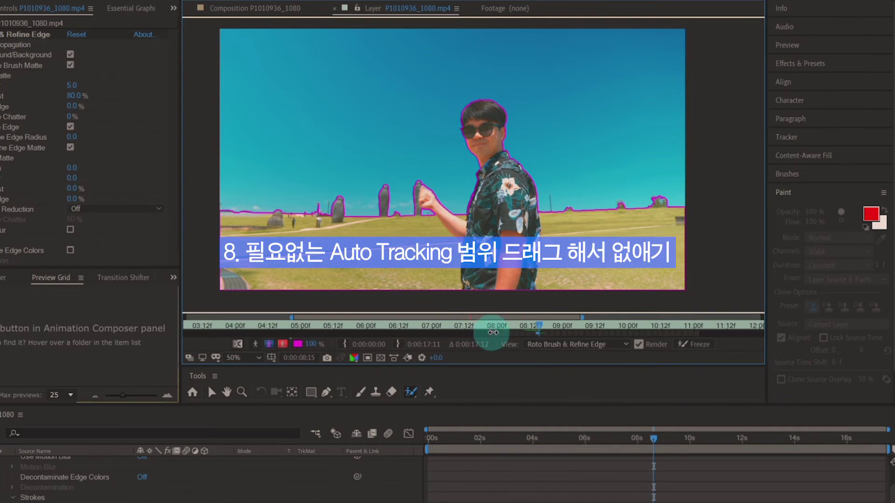
pyautogui.moveTo(493, 333); pyautogui.dragTo(561, 334)
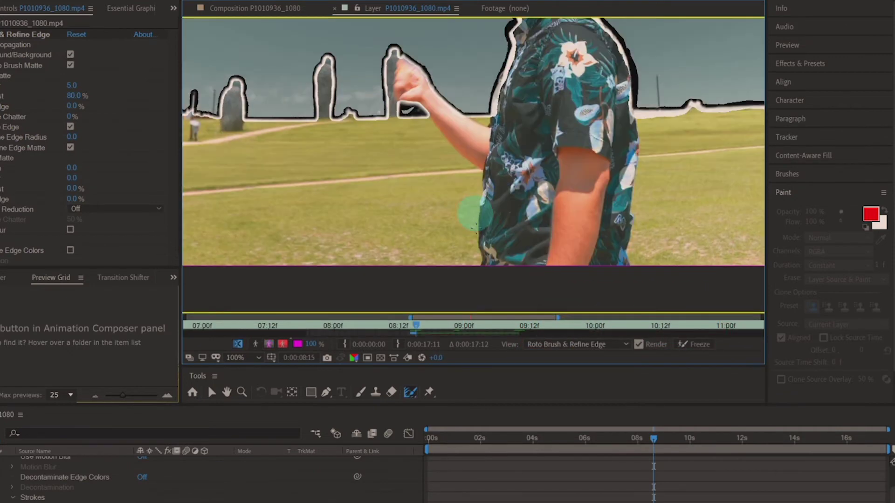
# - Show the matte as a red alpha overlay on the whole frame and check the selection at 0:00:08:19
pyautogui.scroll(-1, 483, 104)
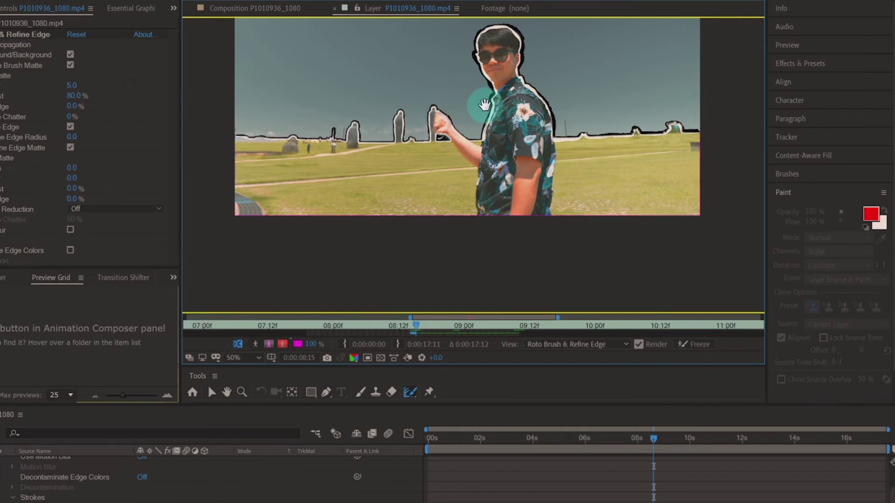
pyautogui.moveTo(483, 104)
pyautogui.mouseDown()
pyautogui.moveTo(479, 187)
pyautogui.moveTo(483, 163)
pyautogui.mouseUp()
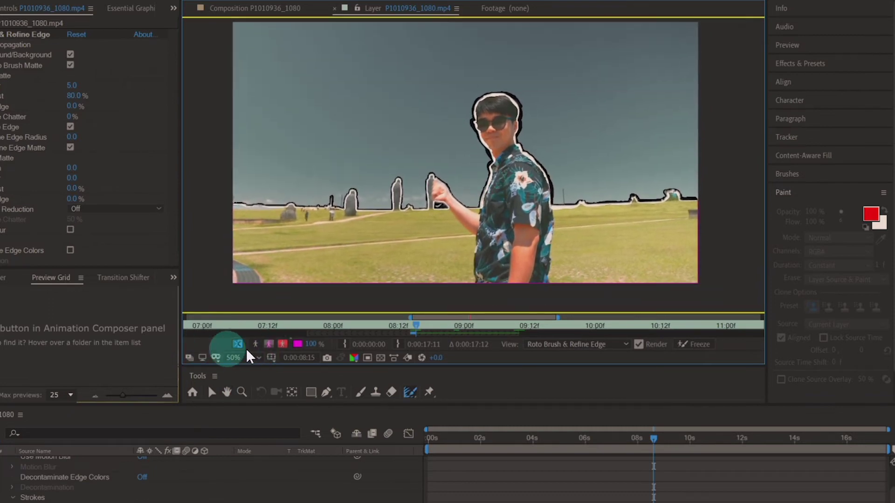
pyautogui.click(283, 344)
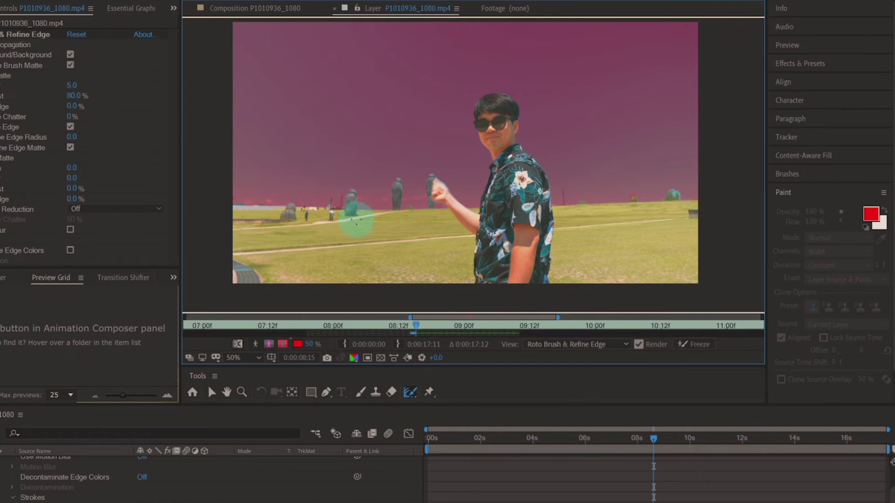
pyautogui.click(437, 324)
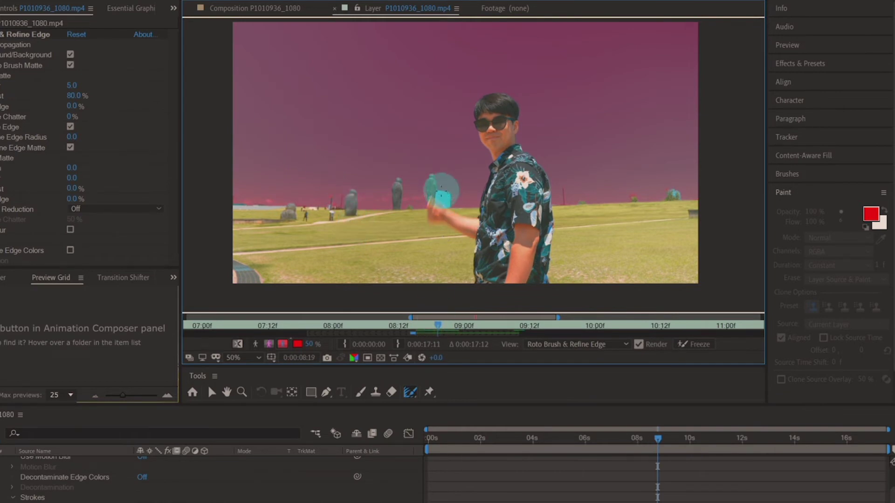
# - Paint a Roto Brush stroke over the missed sky patch between the statue and the man's forearm at 0:00:08:19
pyautogui.scroll(1, 459, 217)
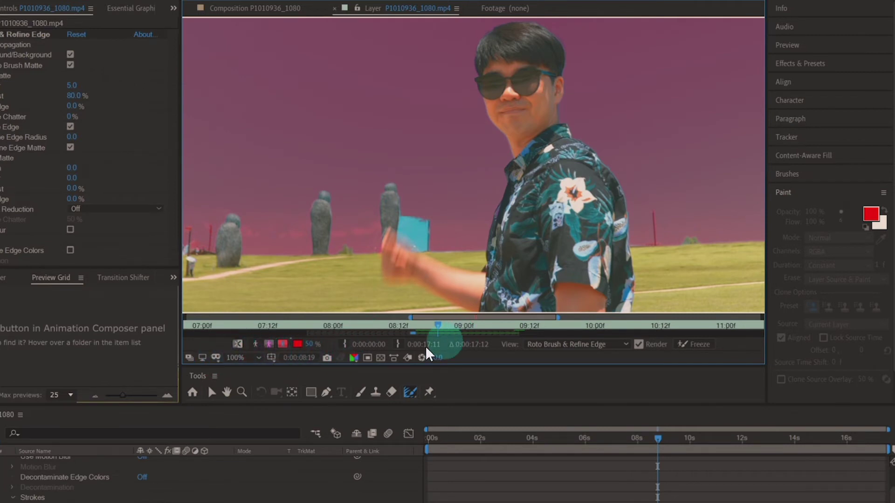
pyautogui.moveTo(408, 390); pyautogui.dragTo(444, 388)
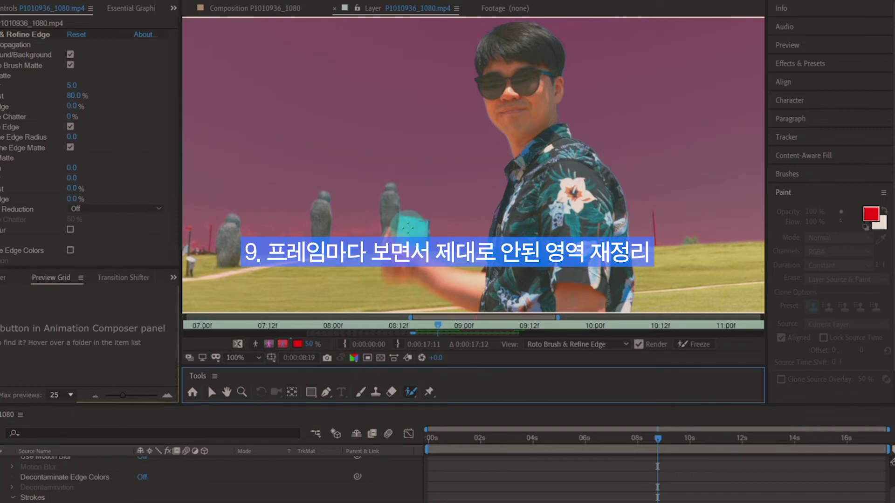
pyautogui.moveTo(409, 228)
pyautogui.mouseDown()
pyautogui.moveTo(411, 219)
pyautogui.moveTo(435, 231)
pyautogui.mouseUp()
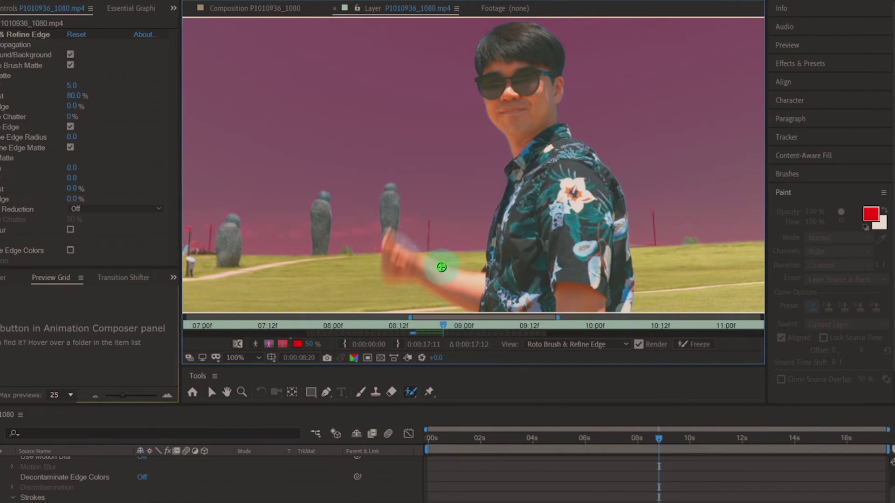
# - Step forward frame by frame past 0:00:09:06 to check the propagated matte
pyautogui.press('pagedown')
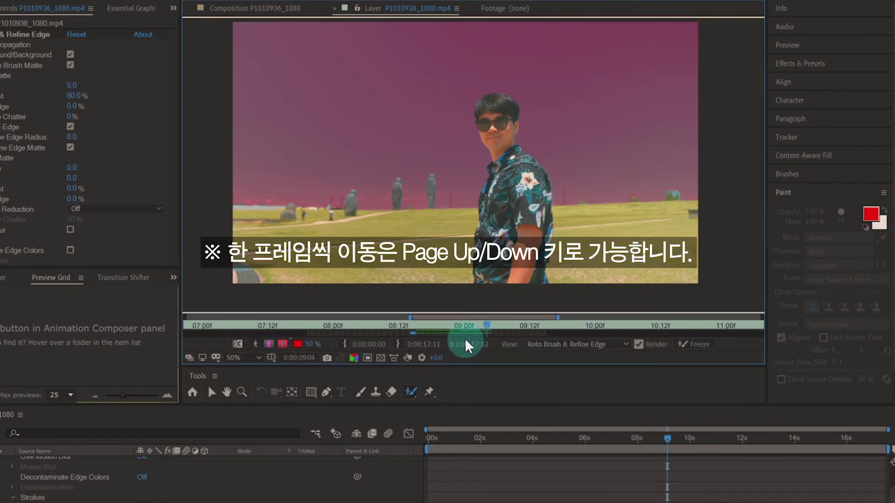
pyautogui.press('pagedown')
pyautogui.press('pagedown')
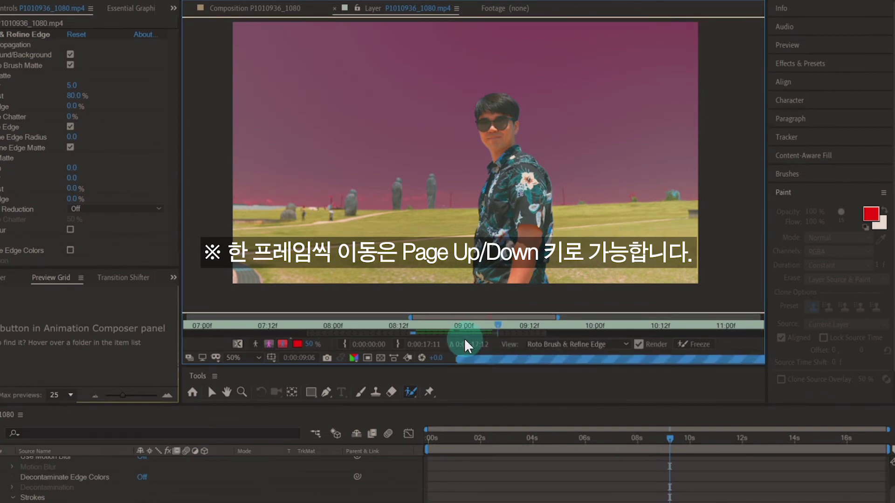
pyautogui.press('pagedown')
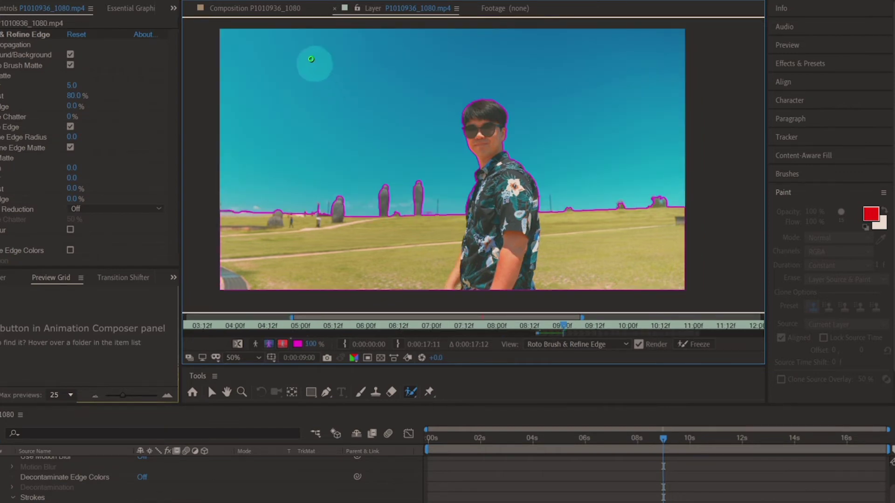
# - Return to the P1010936_1080 composition view and collapse the footage layer's properties in the timeline
pyautogui.click(230, 11)
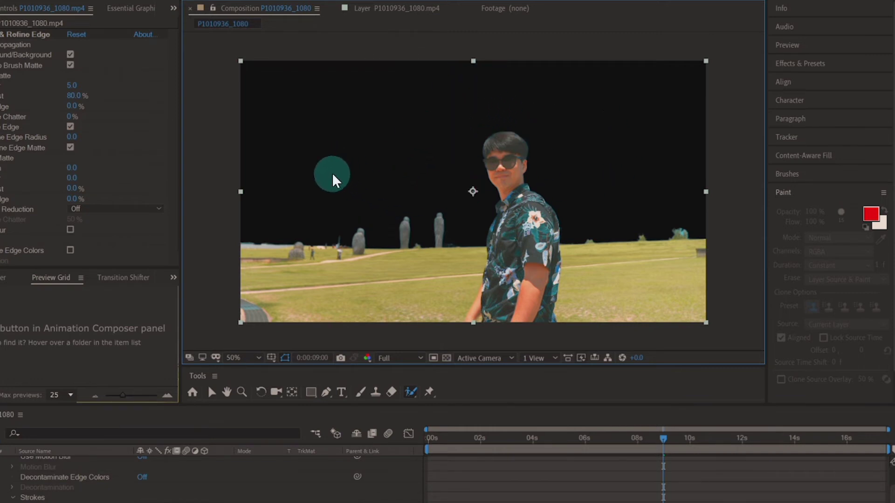
pyautogui.scroll(6, 269, 462)
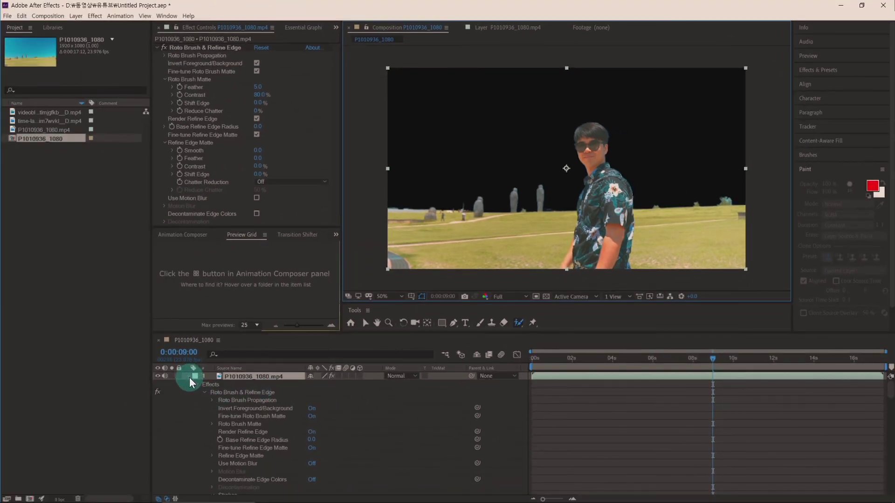
pyautogui.click(189, 377)
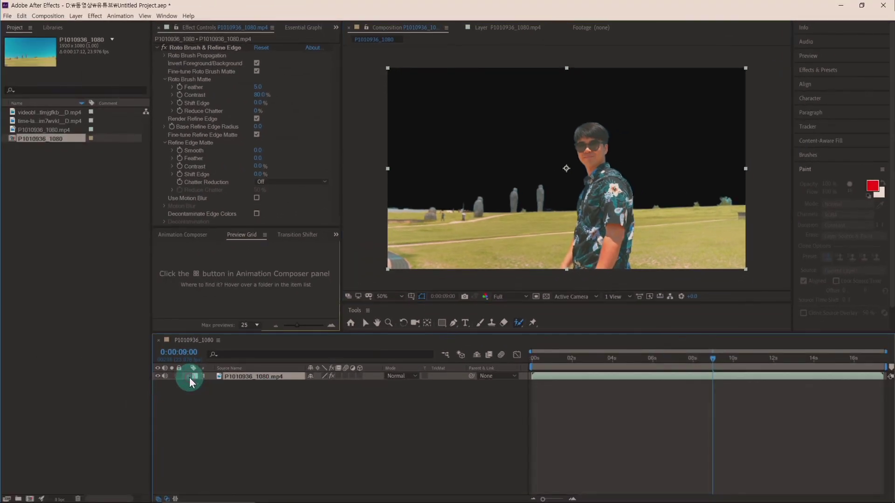
# - Place the videobl...gfkb__D.mp4 sky clip beneath the P1010936_1080.mp4 layer and shift it to start at about 7 seconds
pyautogui.click(41, 112)
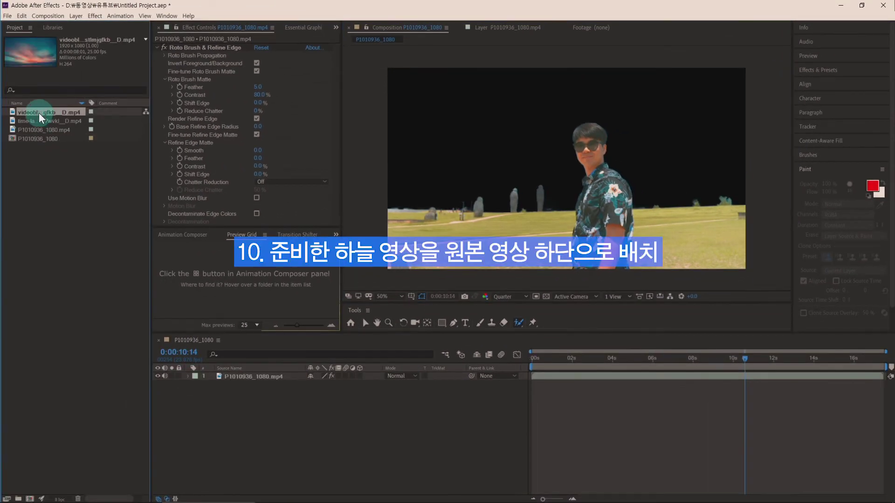
pyautogui.moveTo(40, 114); pyautogui.dragTo(368, 417)
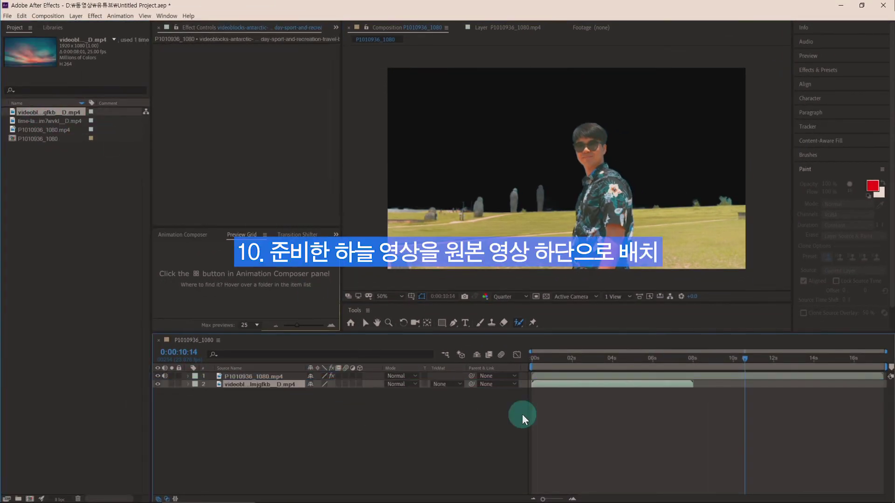
pyautogui.click(658, 387)
pyautogui.moveTo(659, 387); pyautogui.dragTo(794, 391)
pyautogui.moveTo(667, 358)
pyautogui.mouseDown()
pyautogui.moveTo(629, 361)
pyautogui.moveTo(670, 364)
pyautogui.mouseUp()
pyautogui.click(685, 385)
pyautogui.press('space')
pyautogui.click(676, 410)
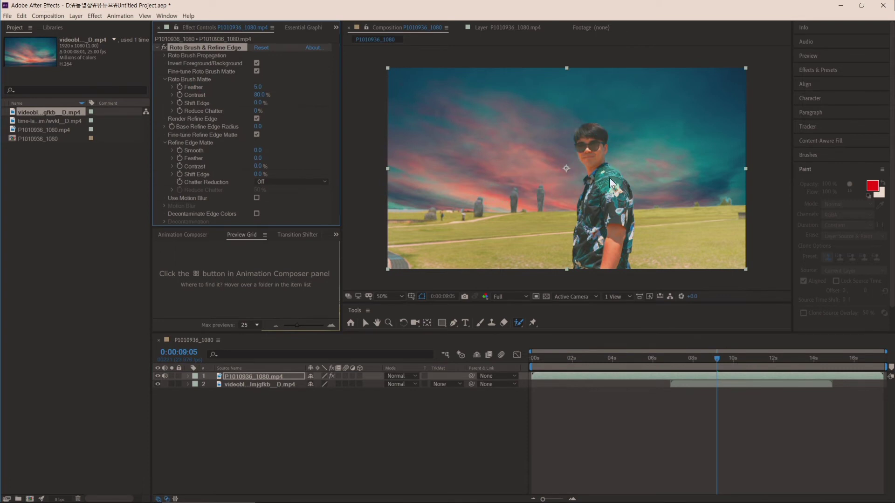
# - Set the Refine Edge Matte Contrast of the P1010936_1080.mp4 layer to 50%, viewing the man's edges up close
pyautogui.press('/')
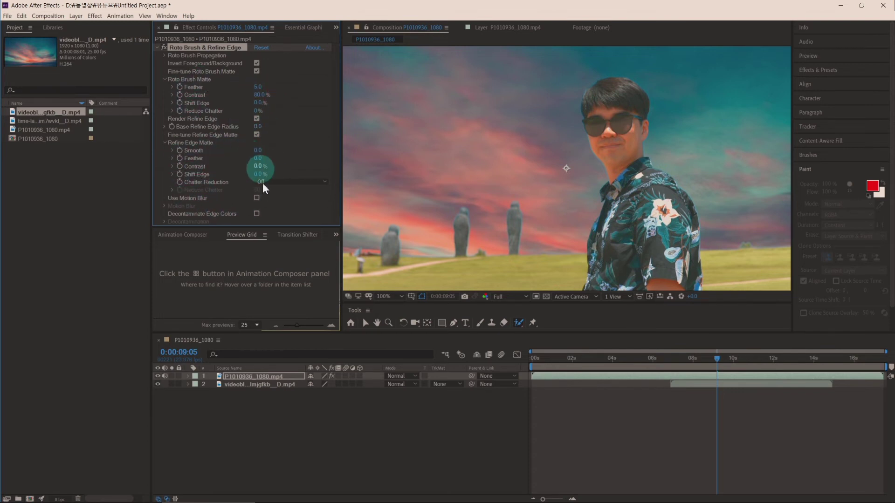
pyautogui.scroll(-2, 505, 170)
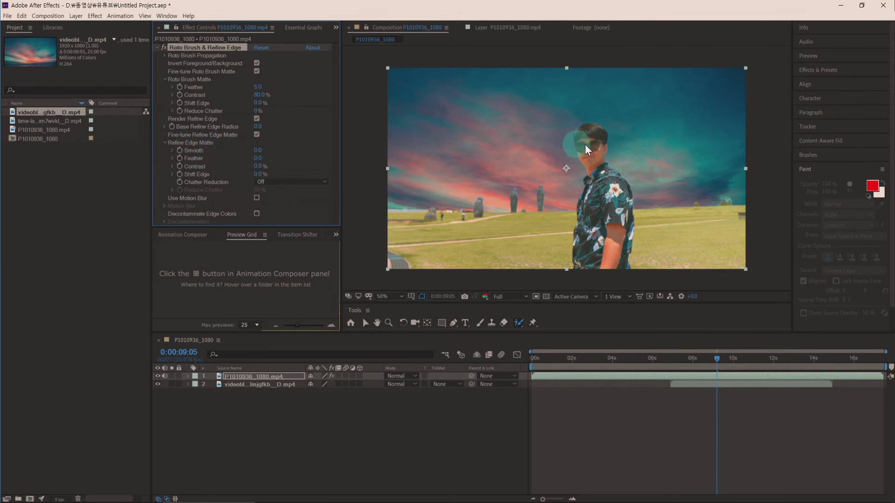
pyautogui.scroll(2, 568, 172)
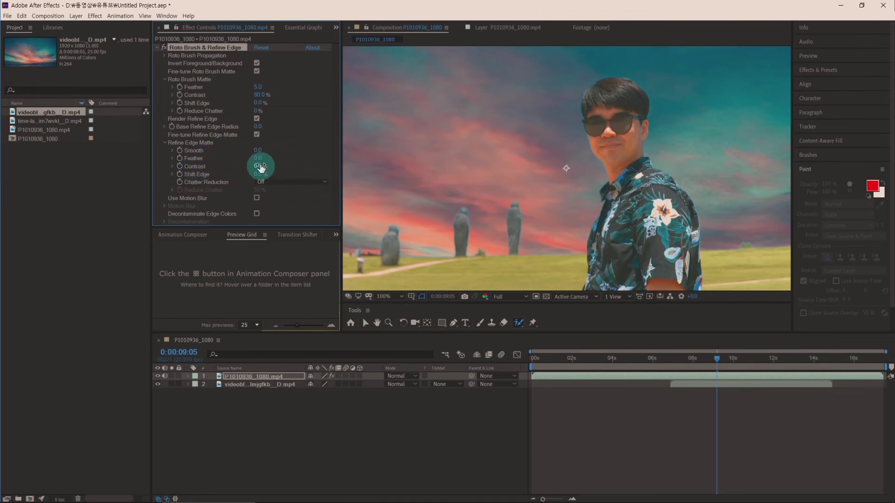
pyautogui.click(261, 167)
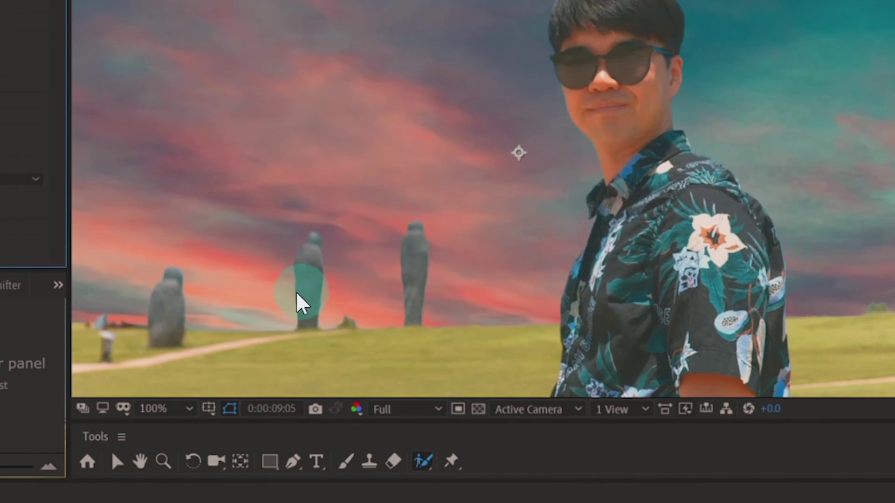
# - Examine the cut-out edges along the man's back, the horizon and the distant bushes against the new sky
pyautogui.press('h')
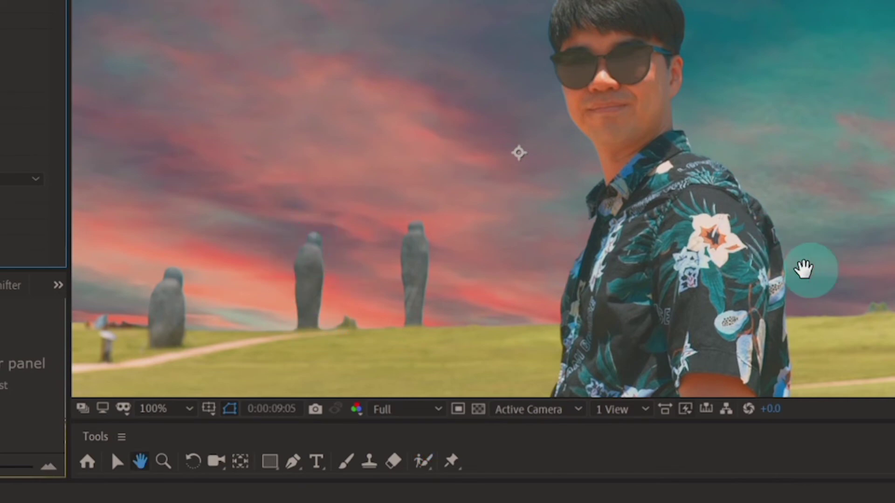
pyautogui.moveTo(803, 270); pyautogui.dragTo(444, 249)
pyautogui.moveTo(741, 259)
pyautogui.mouseDown()
pyautogui.moveTo(396, 267)
pyautogui.moveTo(427, 269)
pyautogui.mouseUp()
pyautogui.scroll(1, 504, 279)
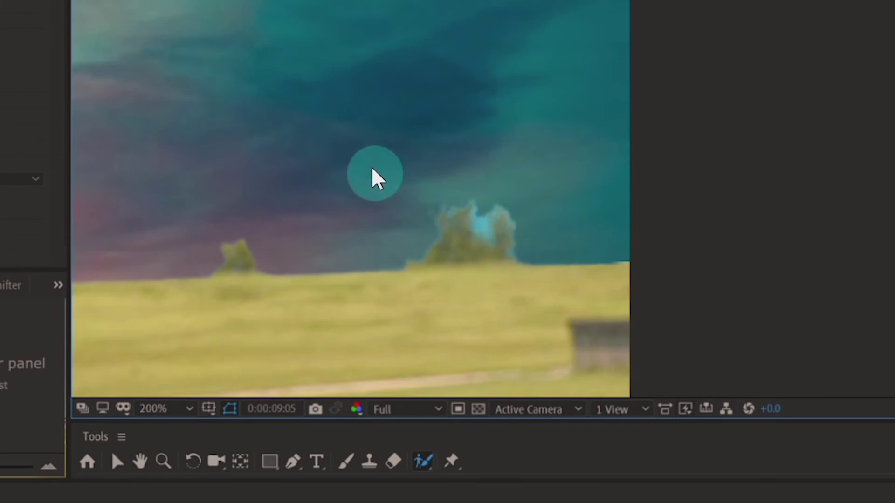
pyautogui.scroll(-4, 373, 175)
pyautogui.press('h')
pyautogui.moveTo(411, 174); pyautogui.dragTo(548, 75)
pyautogui.scroll(1, 547, 128)
pyautogui.scroll(-1, 546, 128)
# - At 0:00:08:14, duplicate the P1010936_1080.mp4 layer and delete all effects from the top copy
pyautogui.moveTo(761, 480); pyautogui.dragTo(674, 363)
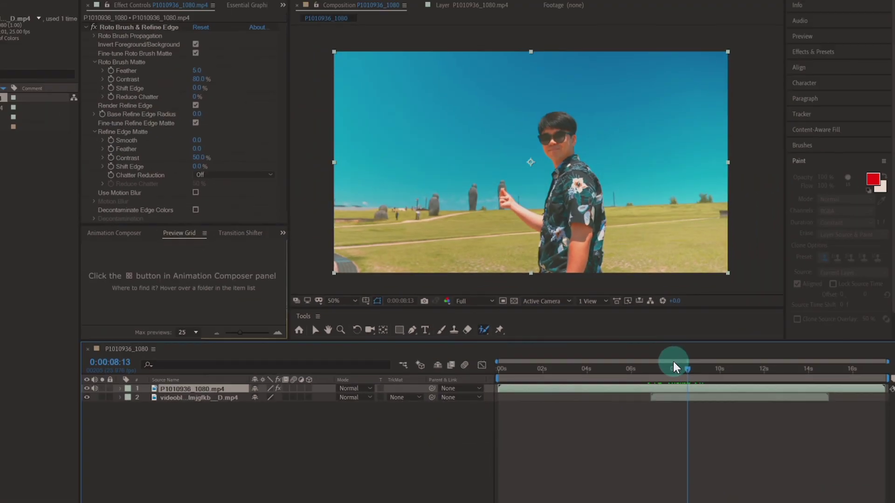
pyautogui.press('pagedown')
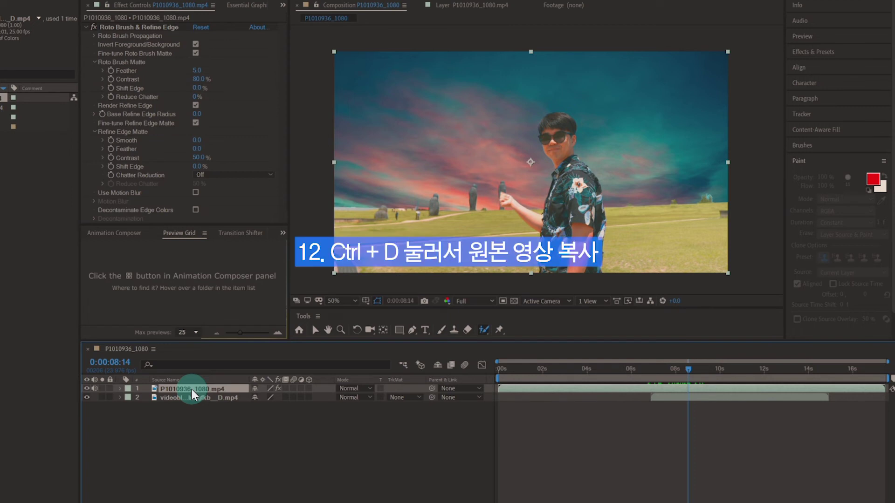
pyautogui.hotkey('ctrl', 'd')
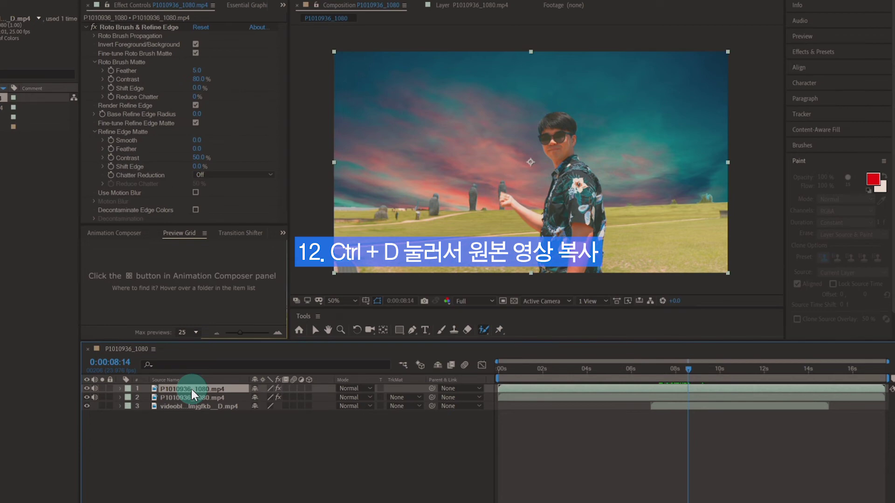
pyautogui.click(121, 388)
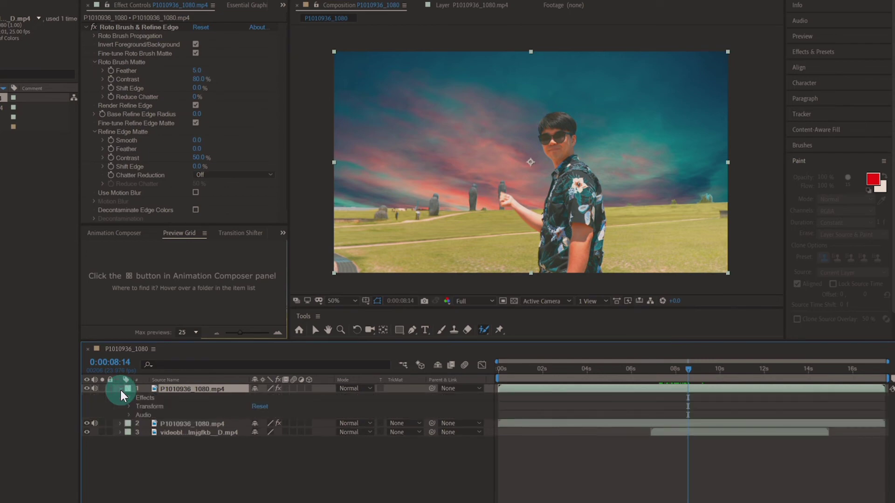
pyautogui.click(143, 398)
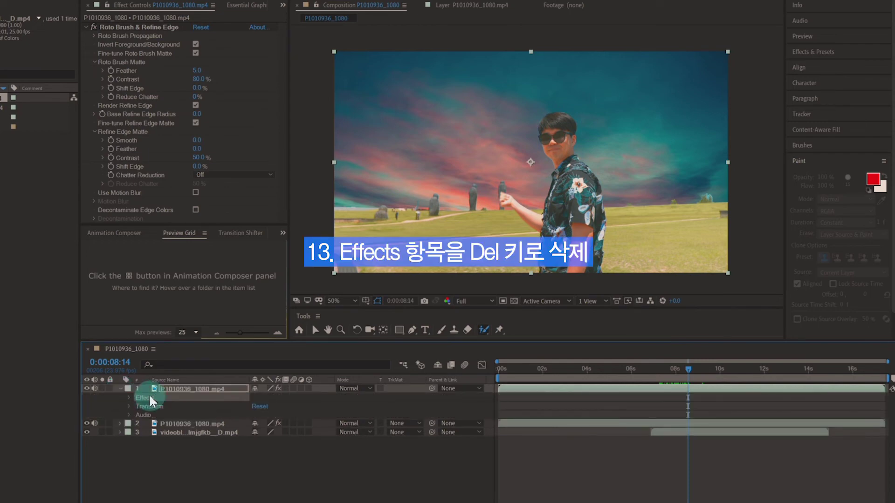
pyautogui.press('Delete')
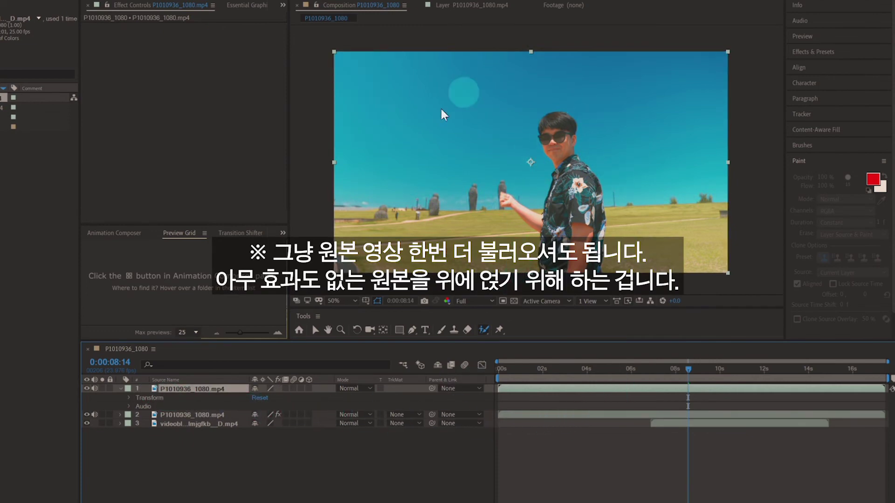
# - Step through the frames from 0:00:08:05 to 0:00:08:14 to examine the man's finger-snap gesture in the unedited footage
pyautogui.moveTo(684, 374)
pyautogui.mouseDown()
pyautogui.moveTo(657, 374)
pyautogui.moveTo(669, 375)
pyautogui.mouseUp()
pyautogui.press('pagedown')
pyautogui.press('pagedown')
pyautogui.press('pagedown')
pyautogui.press('pagedown')
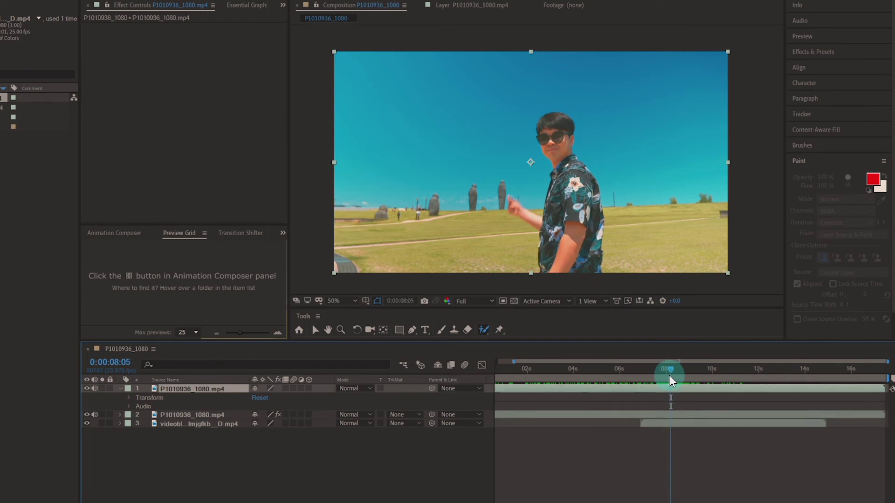
pyautogui.press('pagedown')
pyautogui.press('pagedown')
pyautogui.press('pagedown')
pyautogui.press('pagedown')
pyautogui.press('pagedown')
pyautogui.press('pagedown')
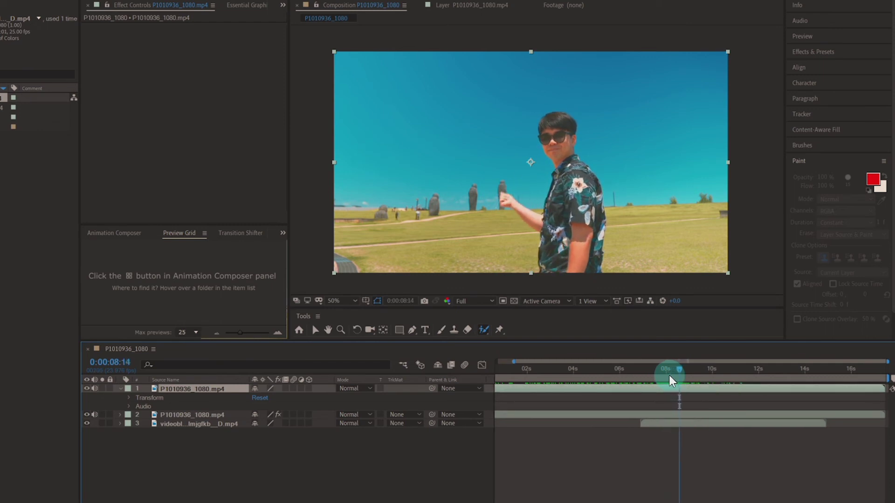
pyautogui.click(481, 196)
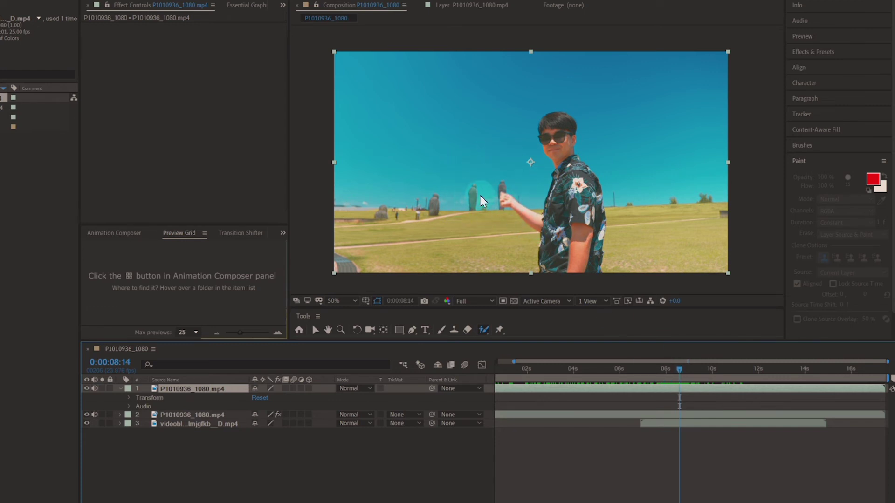
# - Trim the end of the effect-free top copy of P1010936_1080.mp4 to 0:00:09:00
pyautogui.click(689, 420)
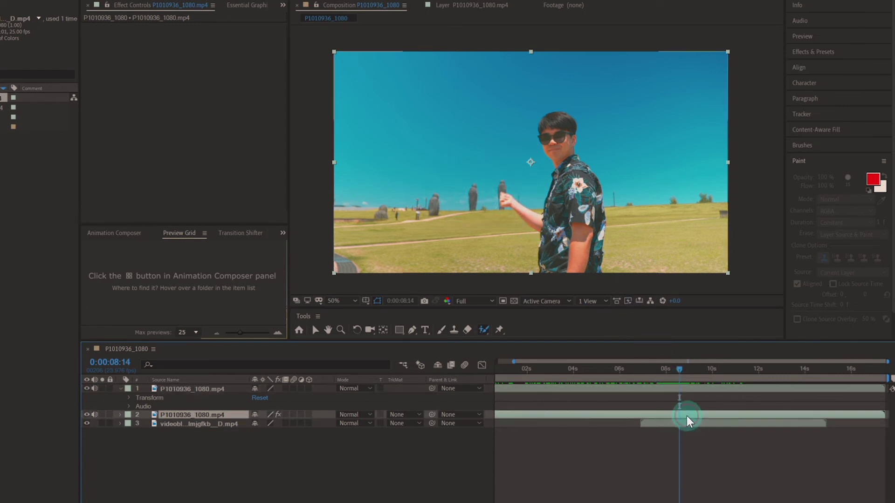
pyautogui.click(688, 389)
pyautogui.moveTo(679, 373); pyautogui.dragTo(690, 380)
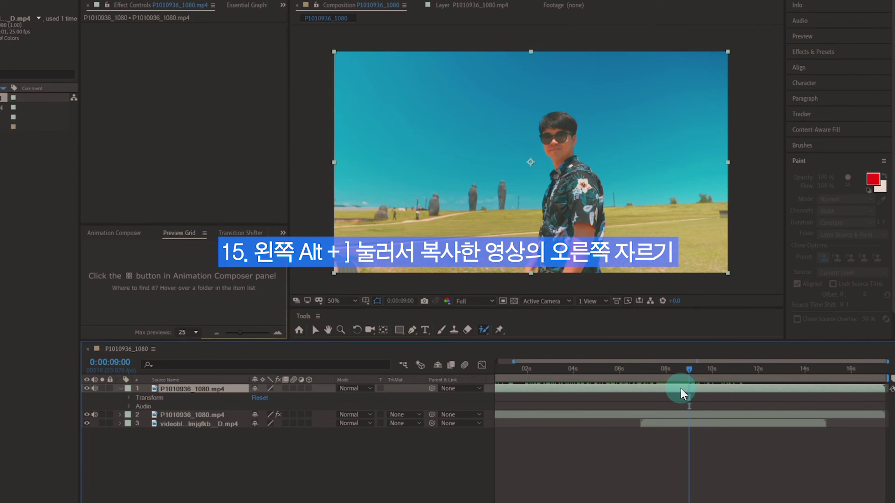
pyautogui.hotkey('alt', ']')
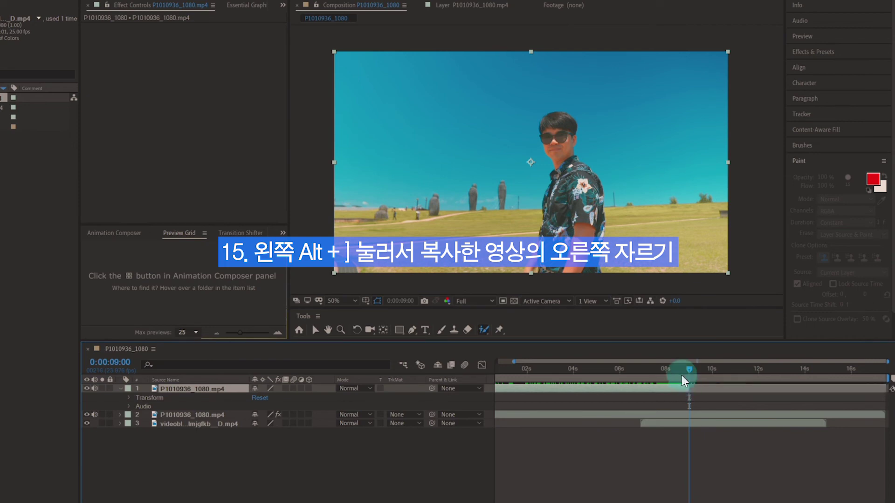
# - Return to 0:00:08:14 and apply the Luma Key effect to the trimmed top P1010936_1080.mp4 copy
pyautogui.moveTo(685, 369); pyautogui.dragTo(680, 371)
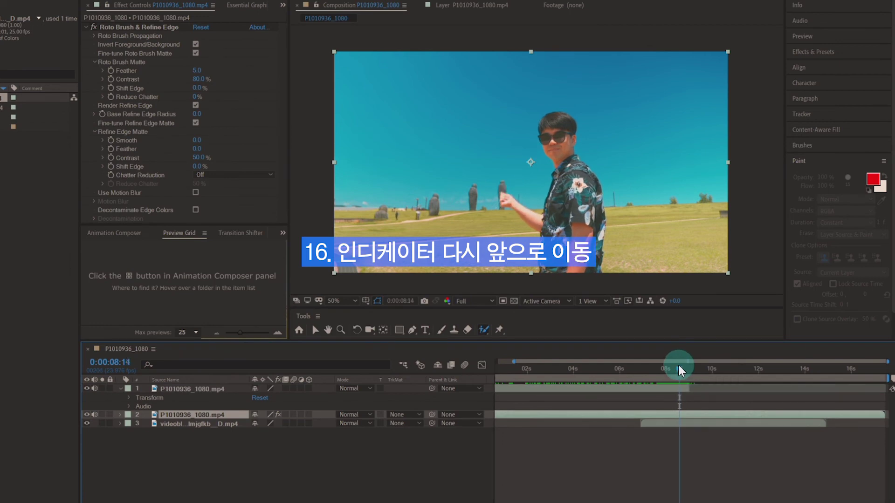
pyautogui.click(692, 389)
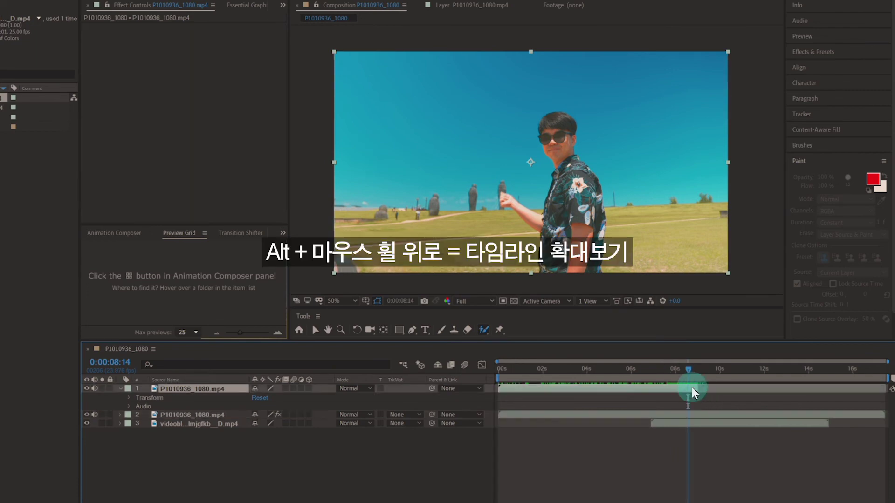
pyautogui.scroll(5, 692, 390)
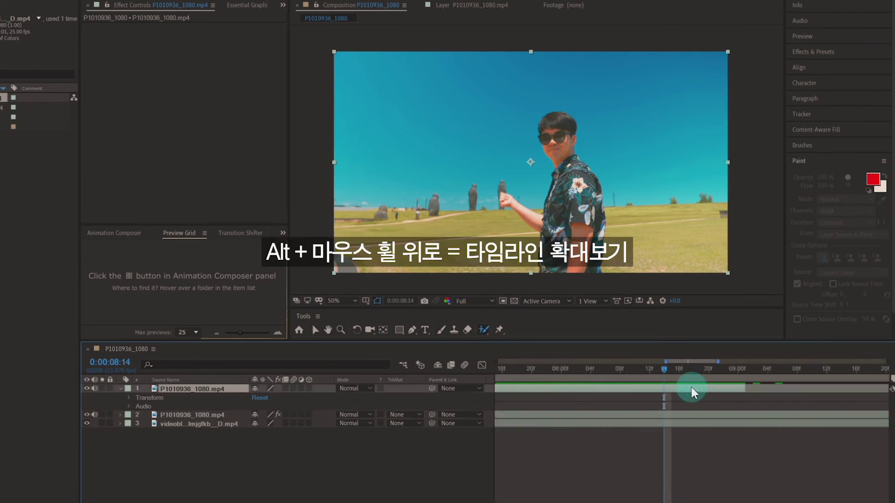
pyautogui.scroll(2, 692, 391)
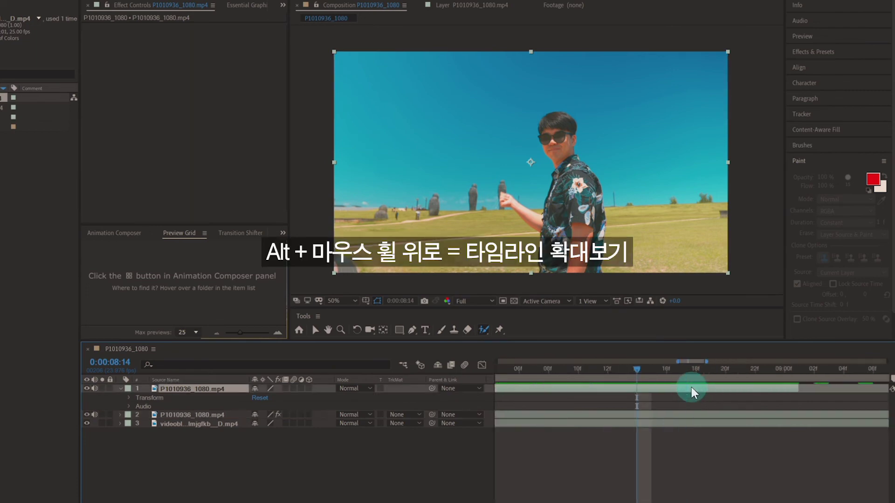
pyautogui.click(807, 54)
pyautogui.write('luma')
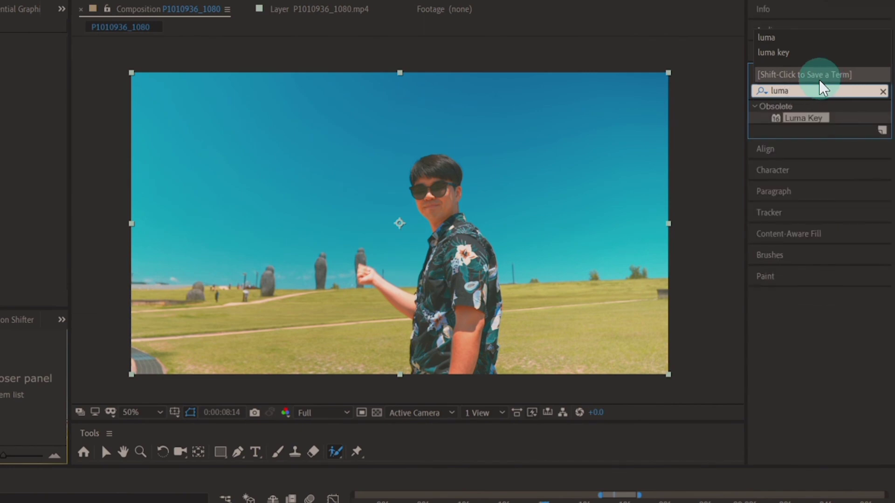
pyautogui.click(798, 121)
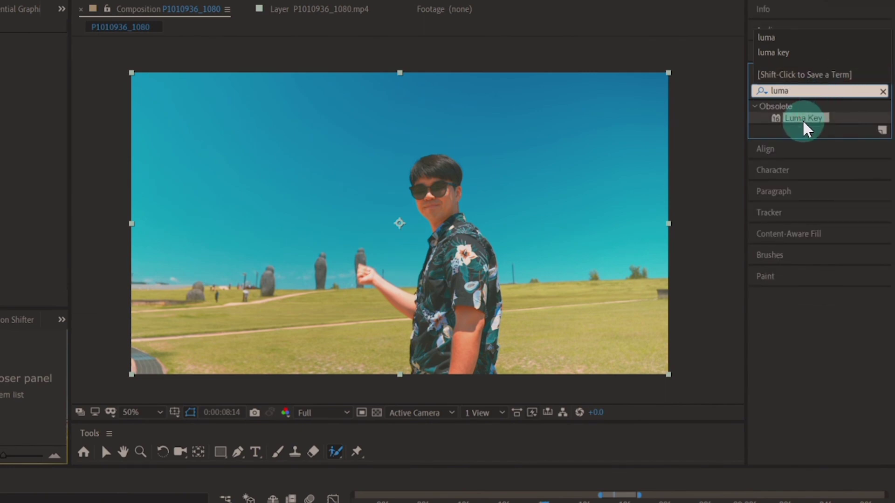
pyautogui.moveTo(798, 125); pyautogui.dragTo(754, 425)
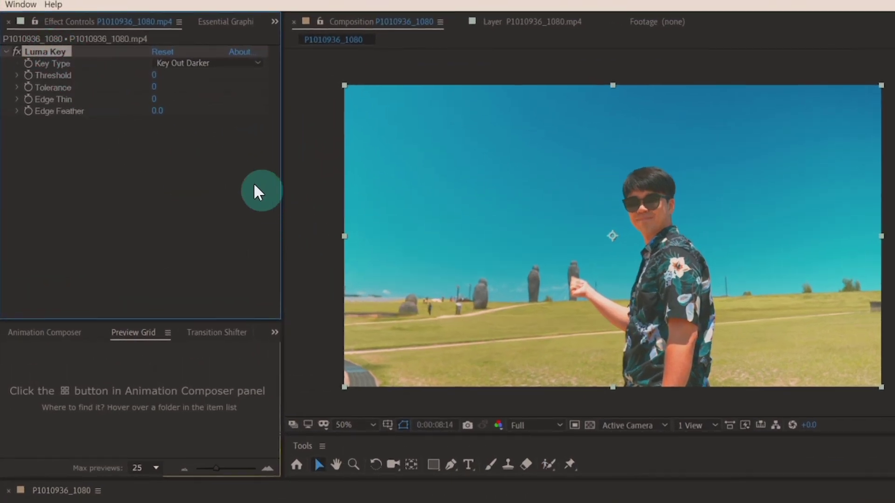
# - Set the Luma Key's Key Type to Key Out Brighter and its Threshold to 255
pyautogui.click(238, 64)
pyautogui.click(228, 77)
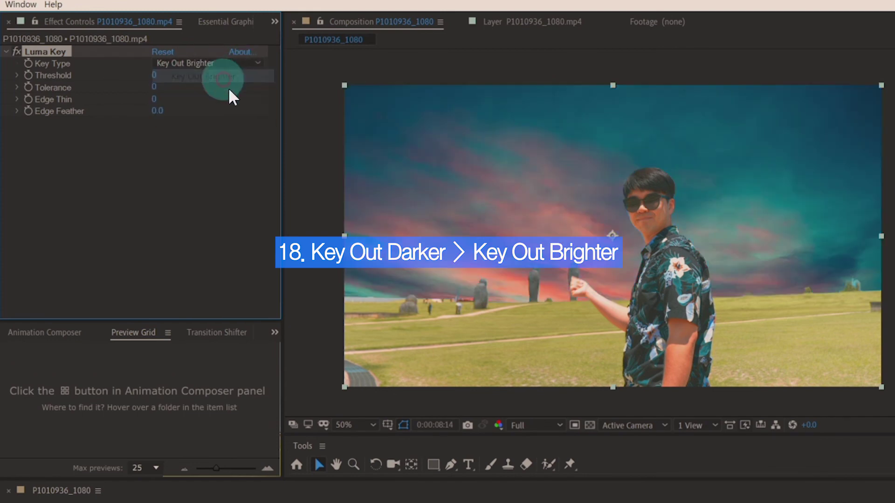
pyautogui.click(154, 74)
pyautogui.write('255')
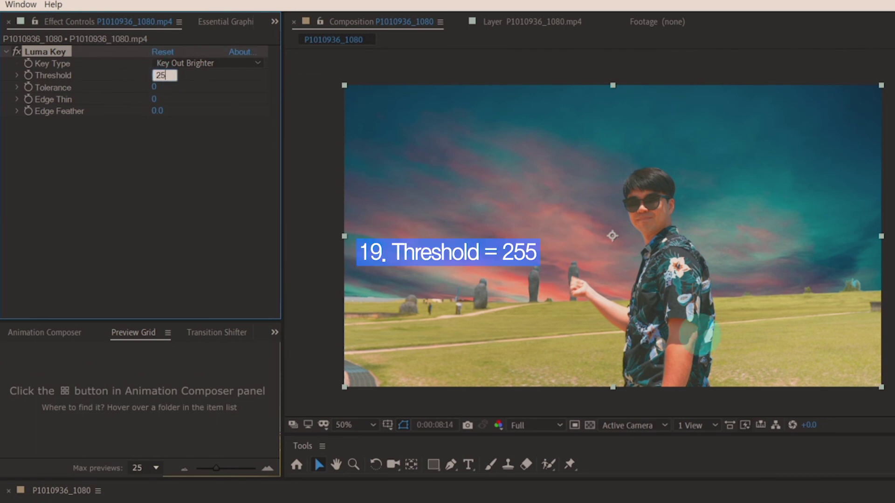
pyautogui.press('Return')
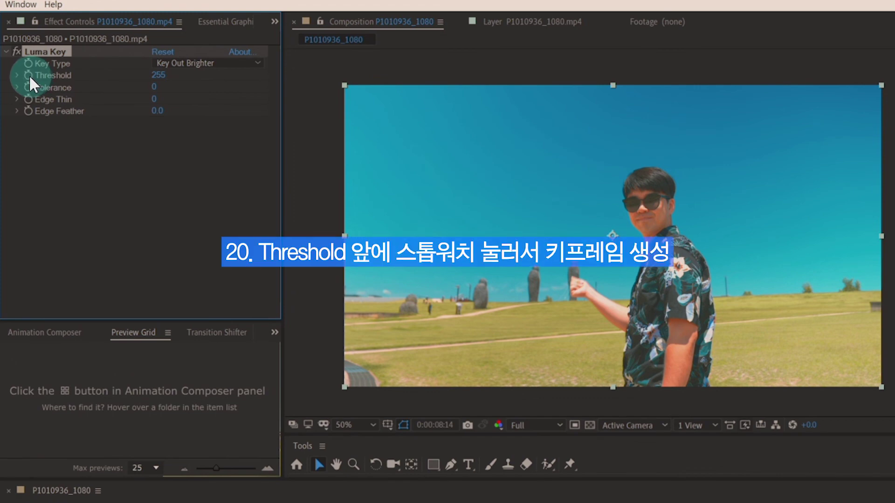
# - Keyframe the Luma Key Threshold at 0:00:08:14, and set it to 0 at 0:00:09:01, the end of the top copy
pyautogui.moveTo(618, 407); pyautogui.dragTo(796, 409)
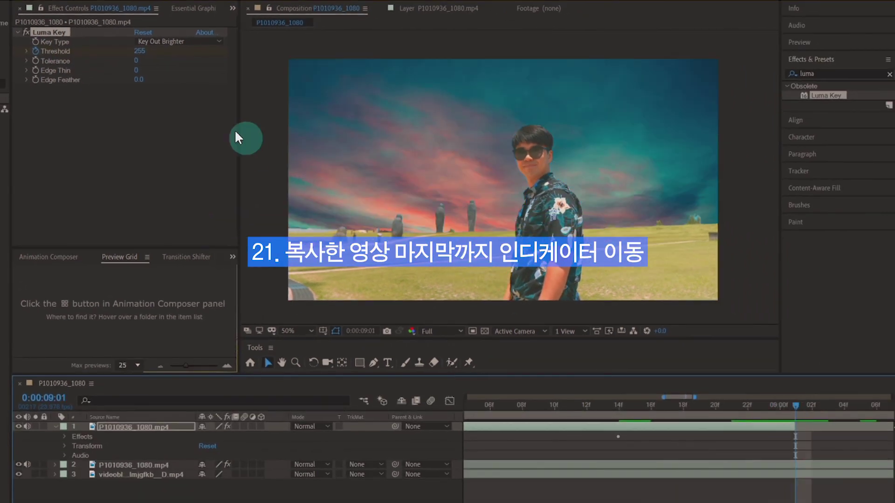
pyautogui.click(141, 50)
pyautogui.write('0')
pyautogui.press('Return')
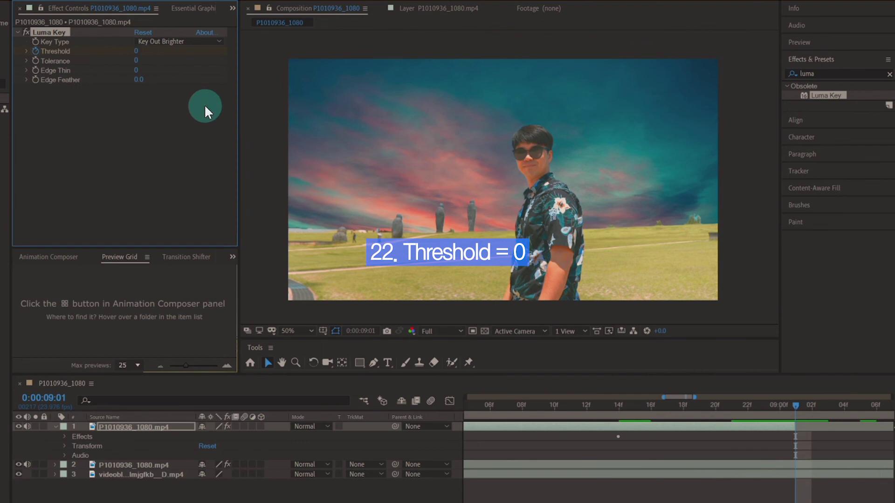
# - Preview the Luma Key sky transition from 0:00:08:13 to 0:00:09:01 and check the layers beneath the top copy
pyautogui.click(603, 406)
pyautogui.press('space')
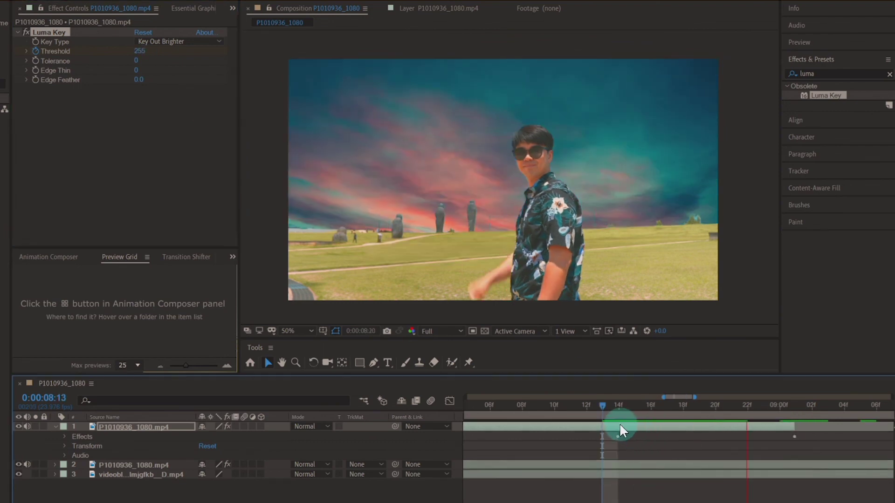
pyautogui.click(619, 425)
pyautogui.click(603, 408)
pyautogui.moveTo(601, 407); pyautogui.dragTo(795, 420)
pyautogui.click(122, 468)
pyautogui.click(524, 247)
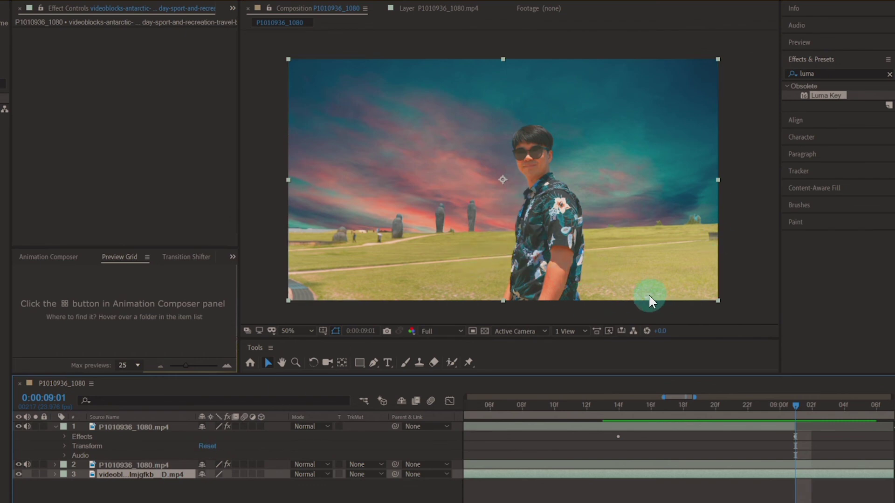
# - Apply the Curves effect to the P1010936_1080.mp4 layer that carries Roto Brush & Refine Edge
pyautogui.click(797, 466)
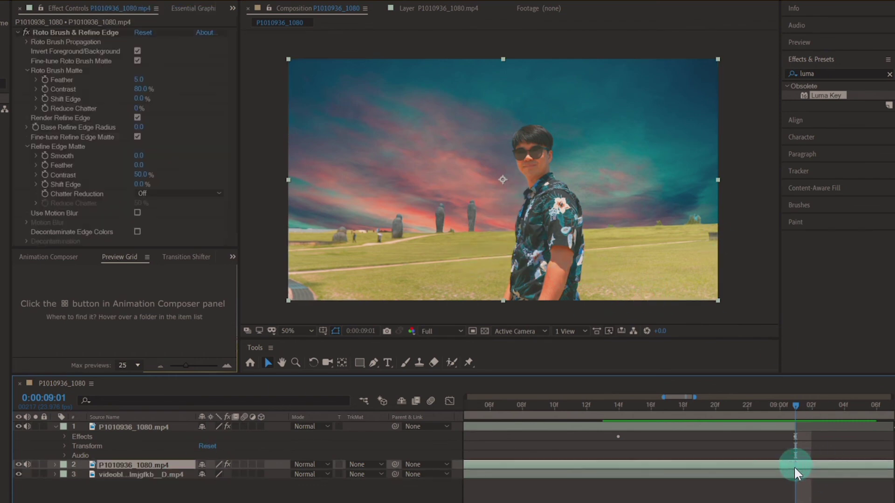
pyautogui.moveTo(815, 74); pyautogui.dragTo(787, 71)
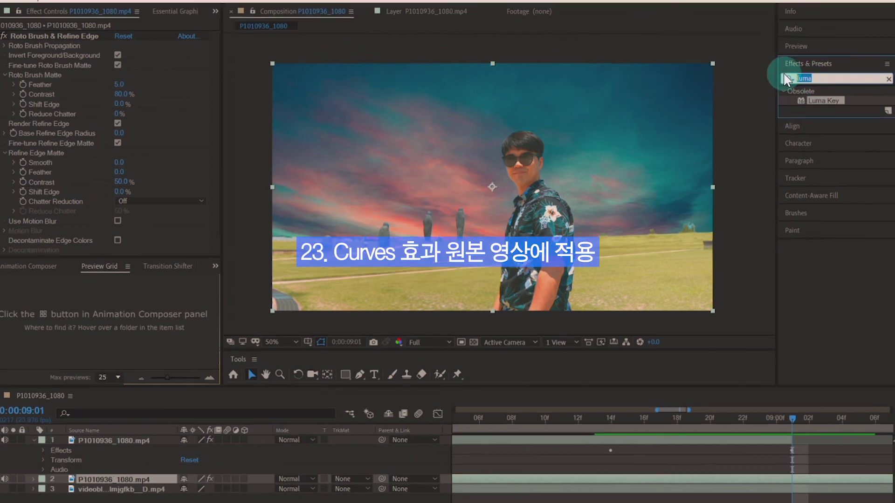
pyautogui.write('curve')
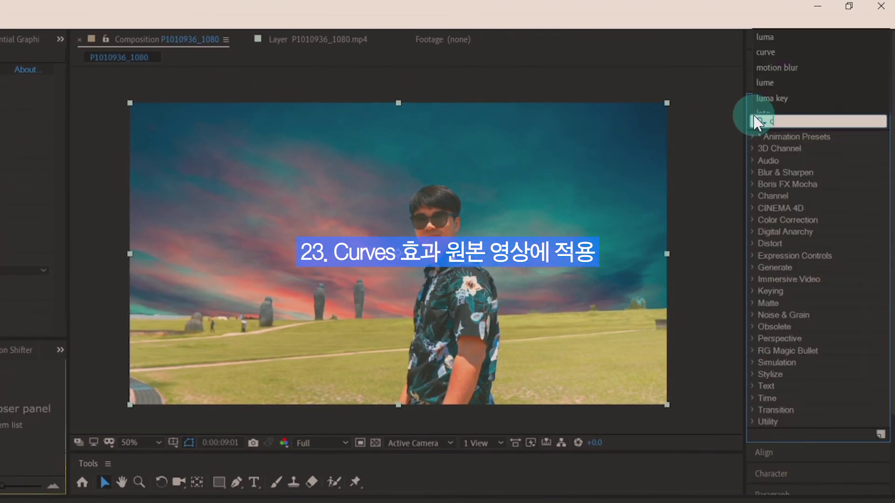
pyautogui.moveTo(809, 184); pyautogui.dragTo(666, 477)
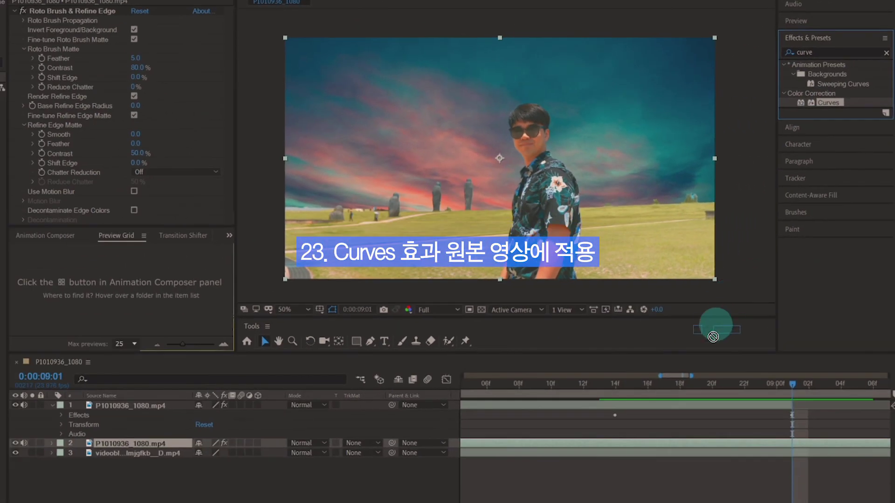
pyautogui.moveTo(713, 337); pyautogui.dragTo(704, 443)
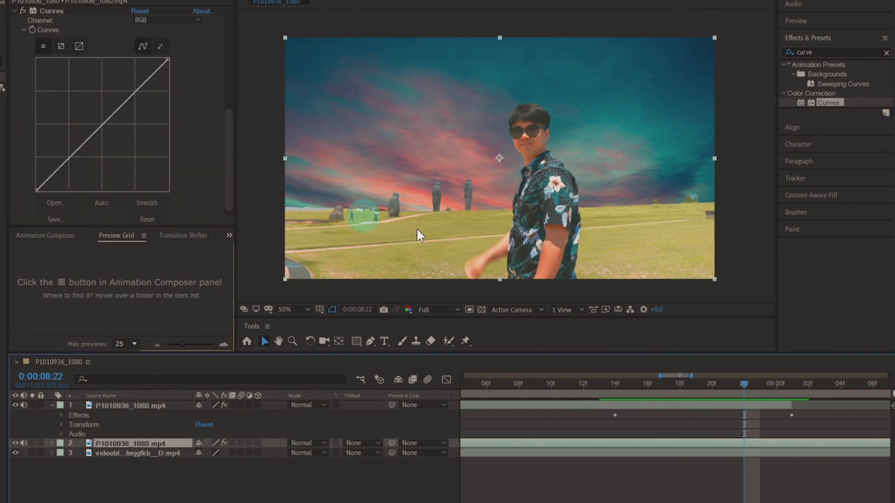
# - Keyframe Curves on the roto layer at 0:00:08:22, and at 0:00:09:04 bend the RGB curve downward to darken the foreground
pyautogui.click(761, 446)
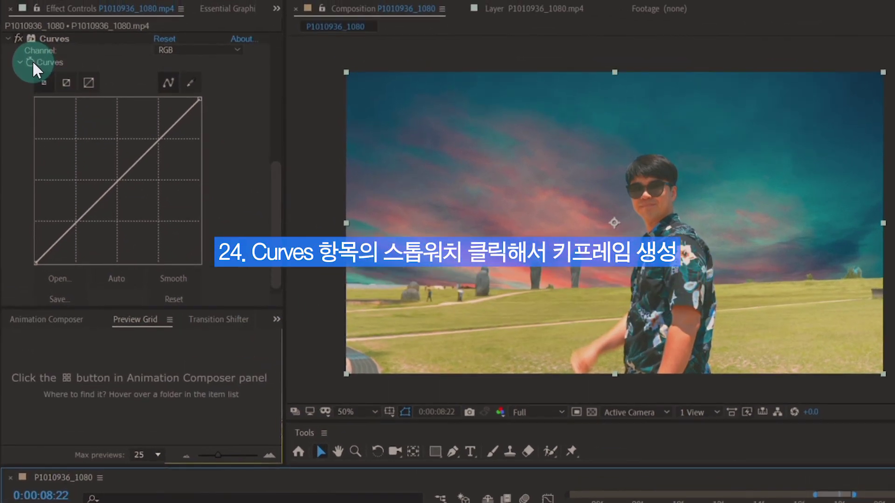
pyautogui.click(32, 49)
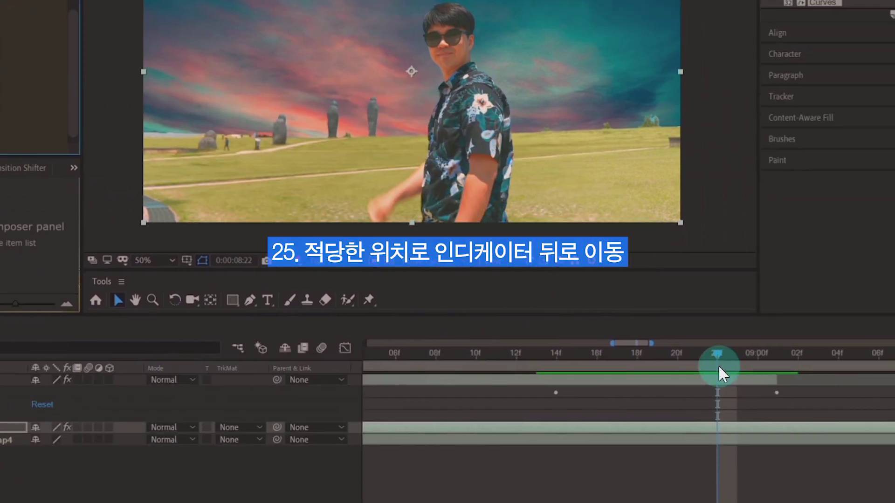
pyautogui.moveTo(718, 366); pyautogui.dragTo(836, 379)
pyautogui.click(110, 168)
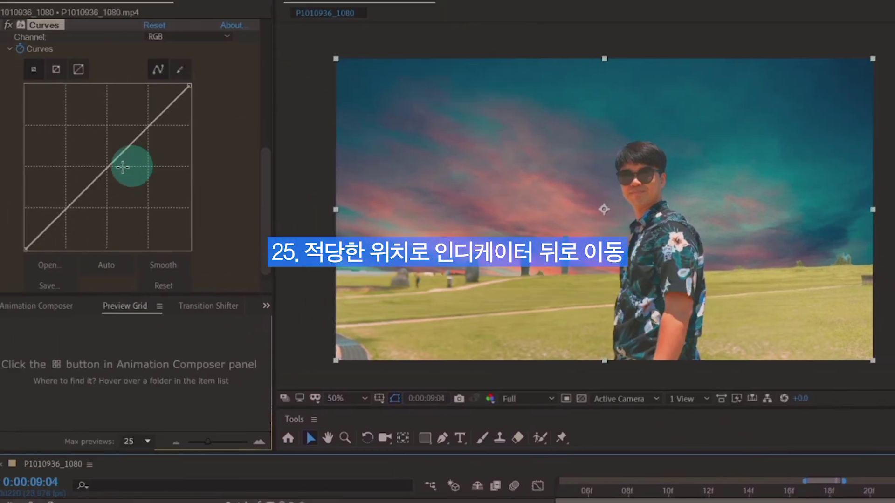
pyautogui.moveTo(110, 169); pyautogui.dragTo(150, 176)
# - Play back the sky transition around 0:00:09:00 to check how the foreground darkens against the sunset sky
pyautogui.moveTo(847, 501); pyautogui.dragTo(728, 495)
pyautogui.scroll(-3, 692, 495)
pyautogui.press('space')
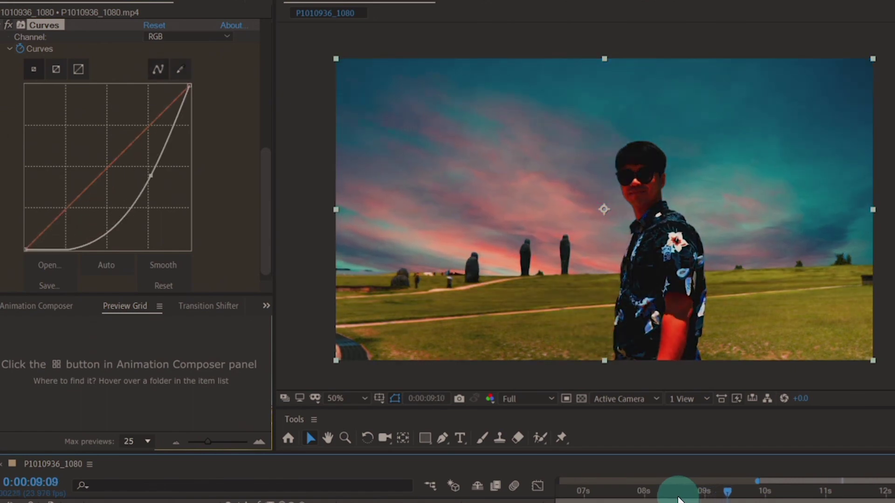
pyautogui.click(678, 500)
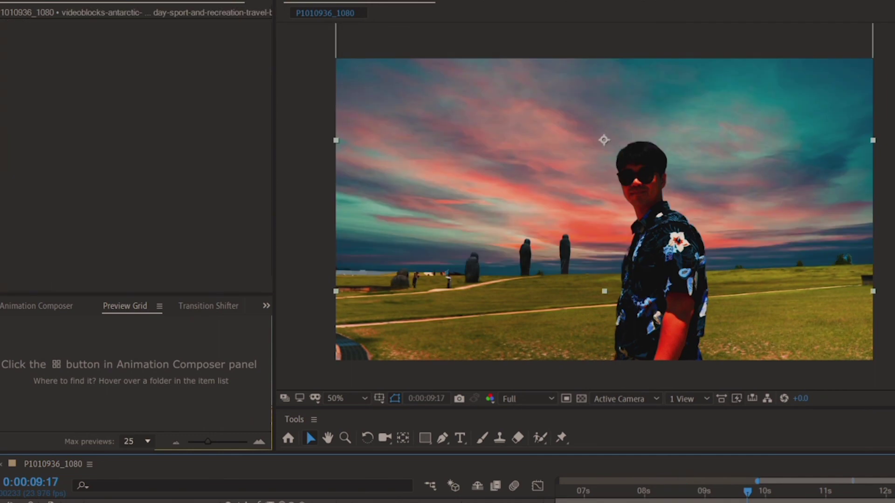